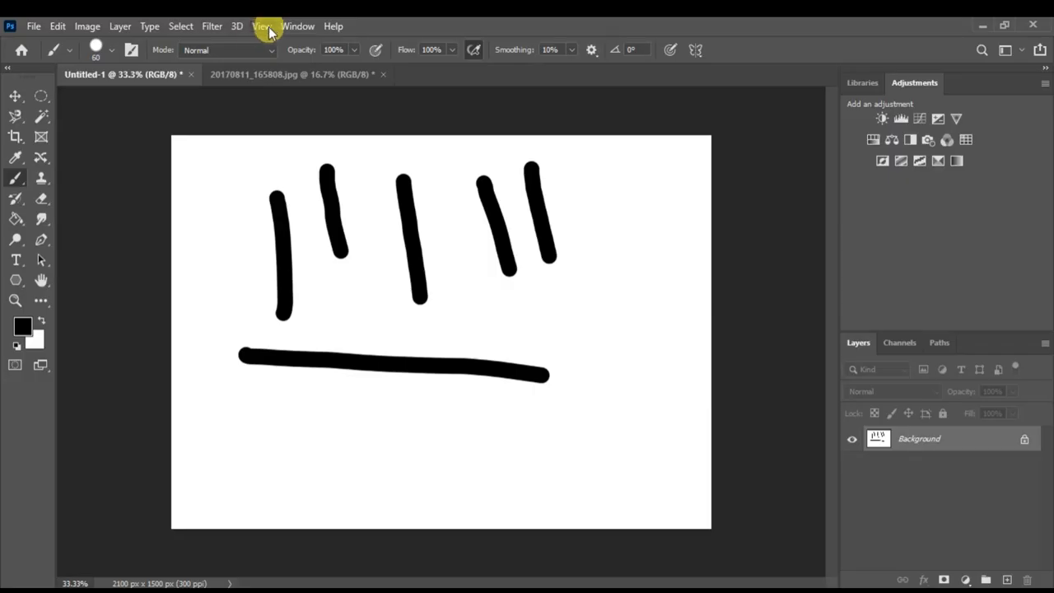
# - Display the History of the Untitled-1 drawing
pyautogui.click(289, 28)
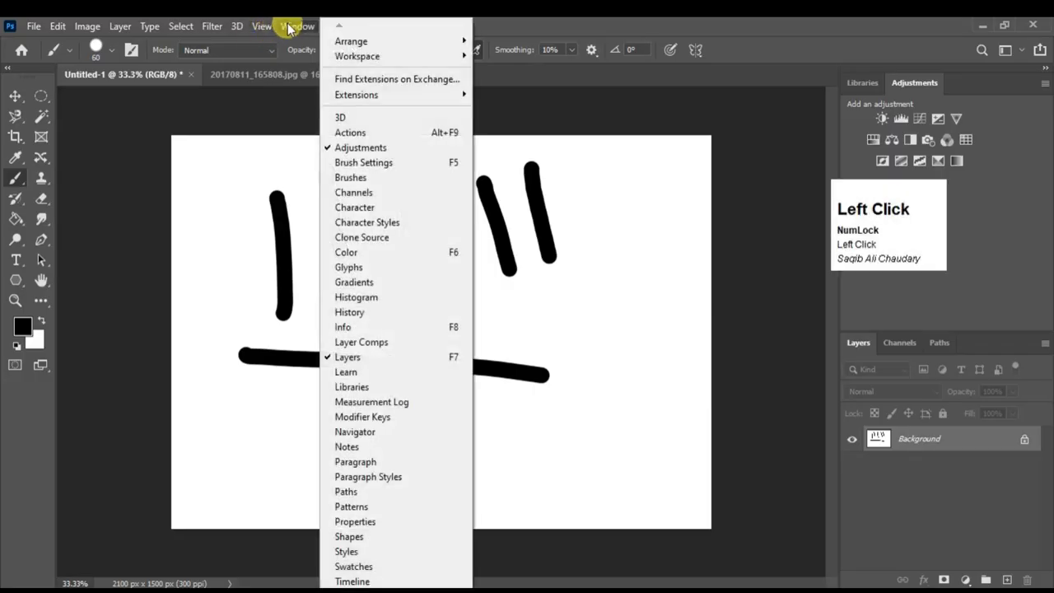
pyautogui.click(354, 311)
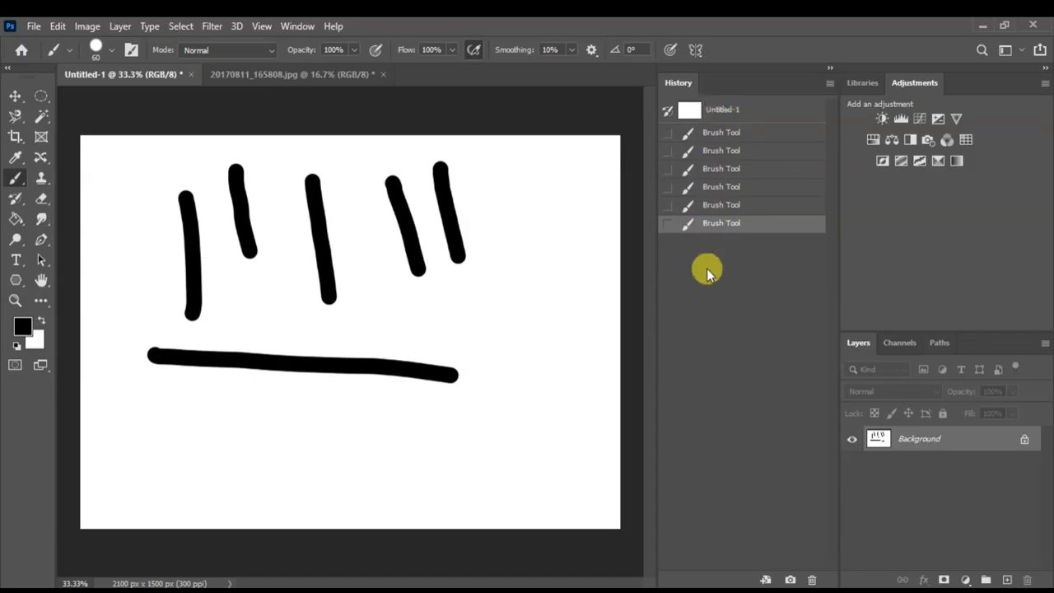
# - Step back through the recorded history states one at a time to the first brush stroke
pyautogui.click(722, 205)
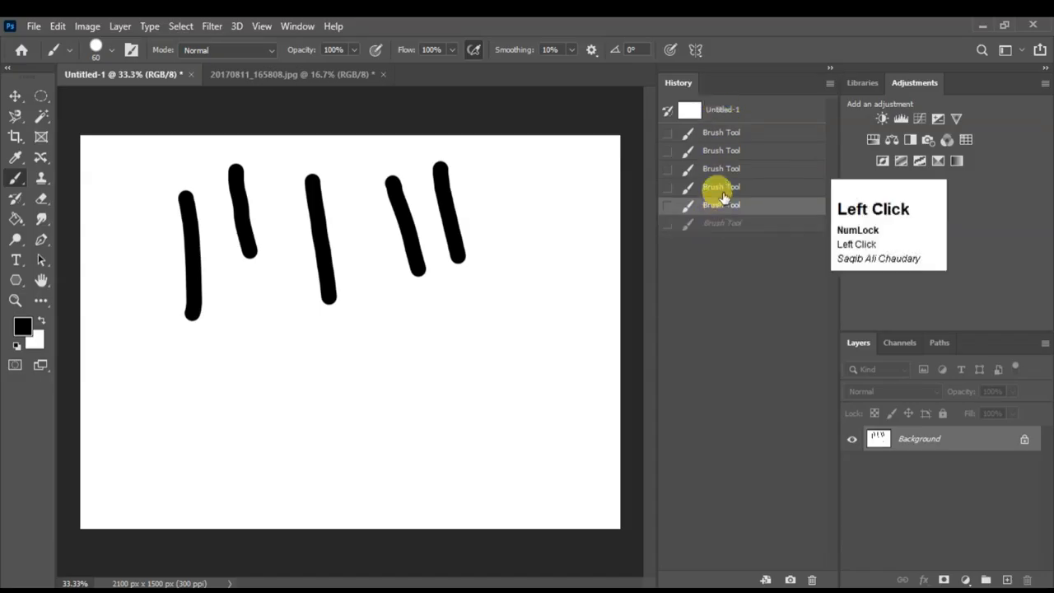
pyautogui.click(722, 187)
pyautogui.click(722, 169)
pyautogui.click(722, 151)
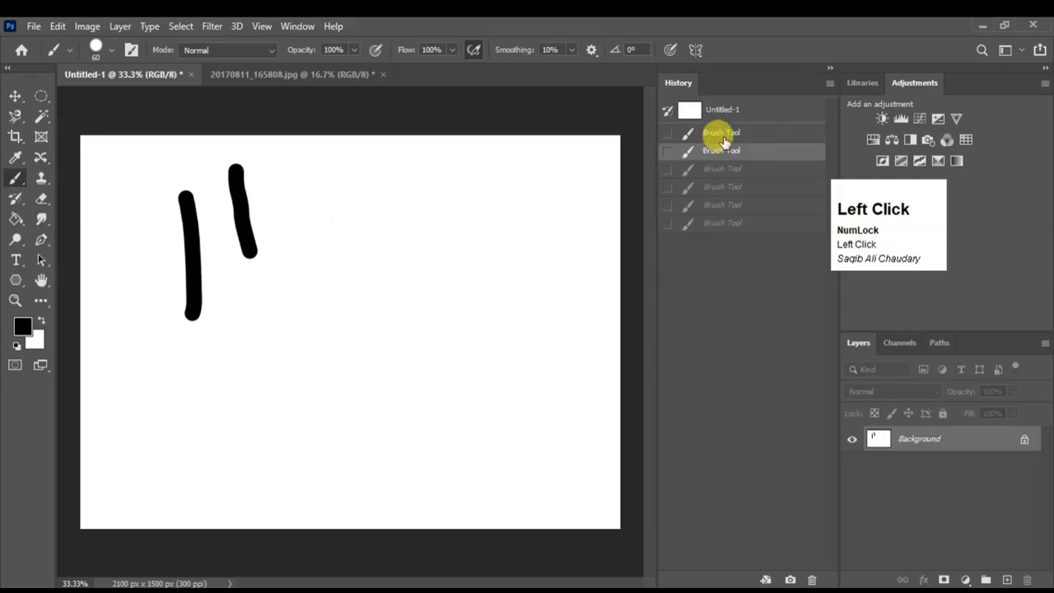
pyautogui.click(725, 132)
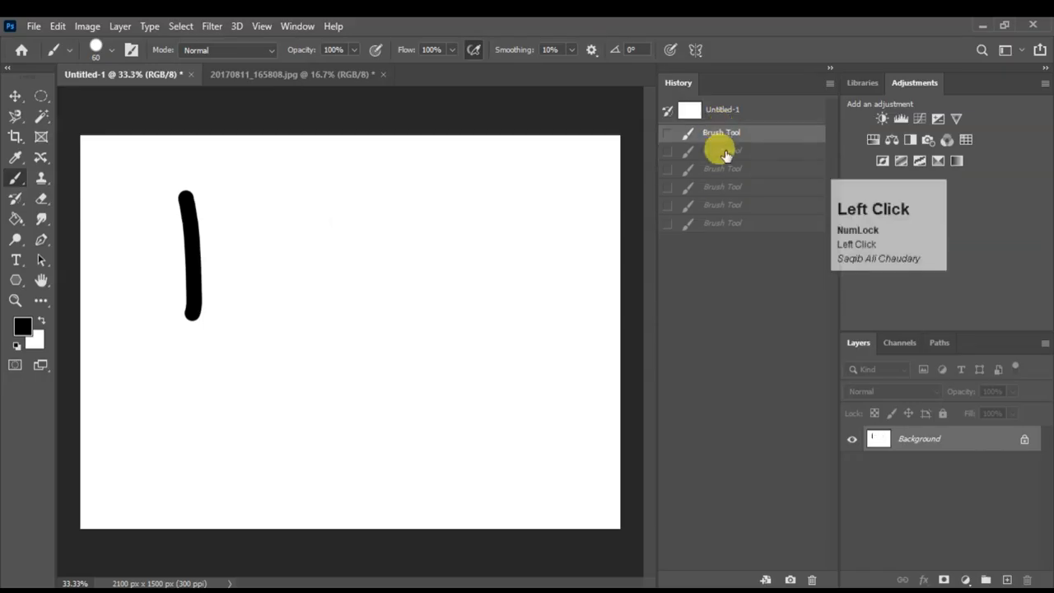
# - Step forward through the recorded history states one at a time to the last brush stroke
pyautogui.click(716, 150)
pyautogui.click(721, 169)
pyautogui.click(722, 187)
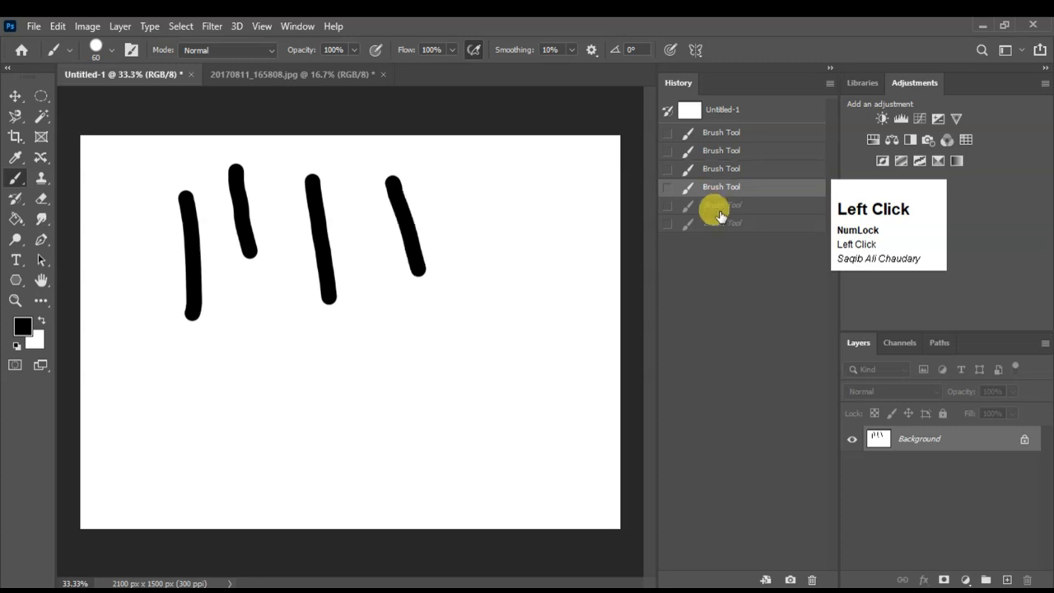
pyautogui.click(715, 205)
pyautogui.click(704, 224)
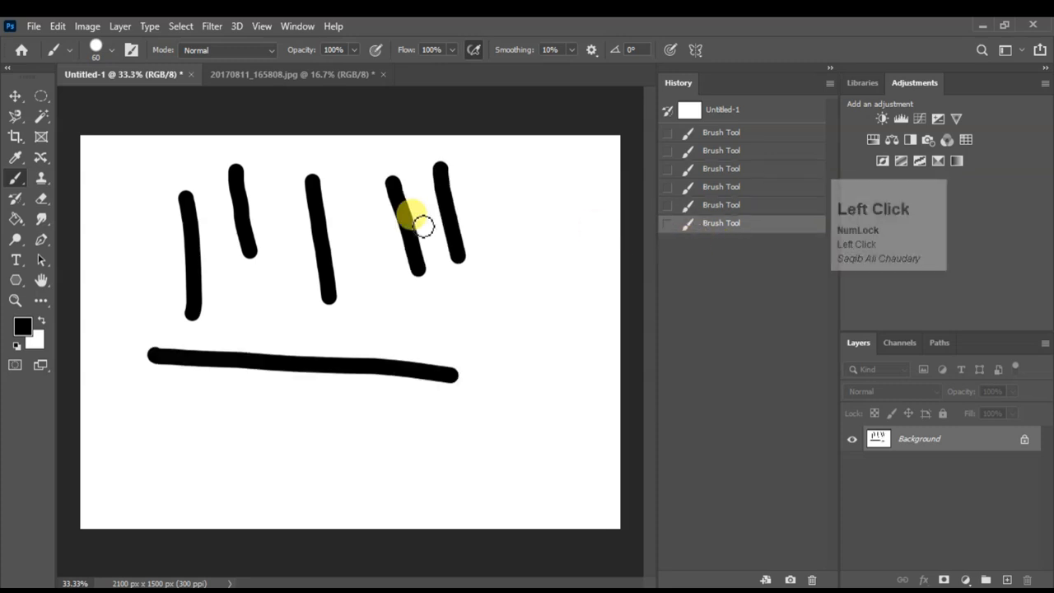
# - Undo the brush strokes one after another until only the first vertical stroke remains
pyautogui.hotkey('ctrl', 'z')
pyautogui.hotkey('ctrl', 'z')
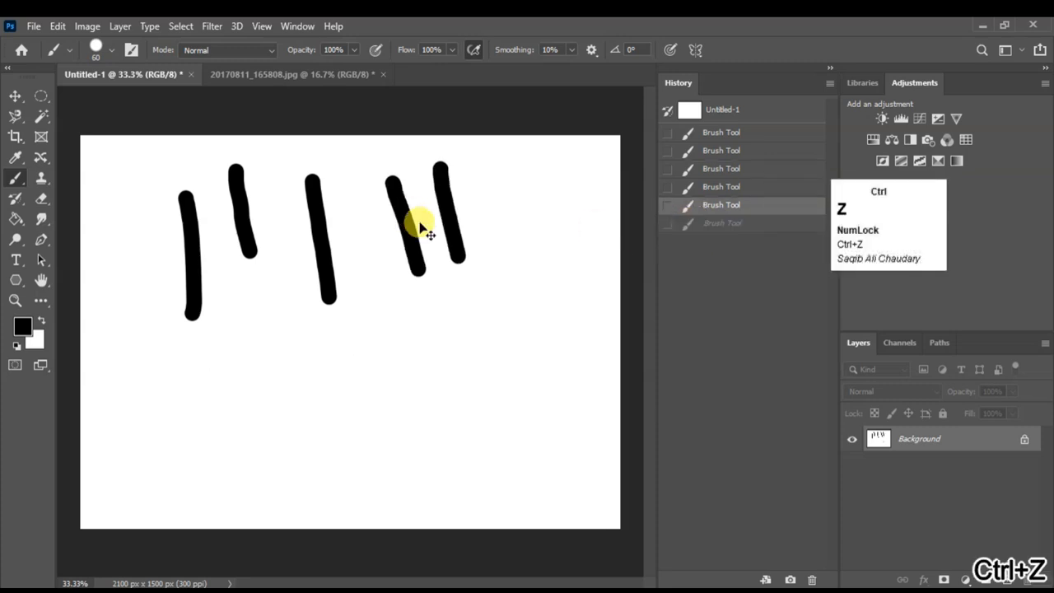
pyautogui.hotkey('ctrl', 'z')
pyautogui.hotkey('ctrl', 'z')
pyautogui.hotkey('ctrl', 'z')
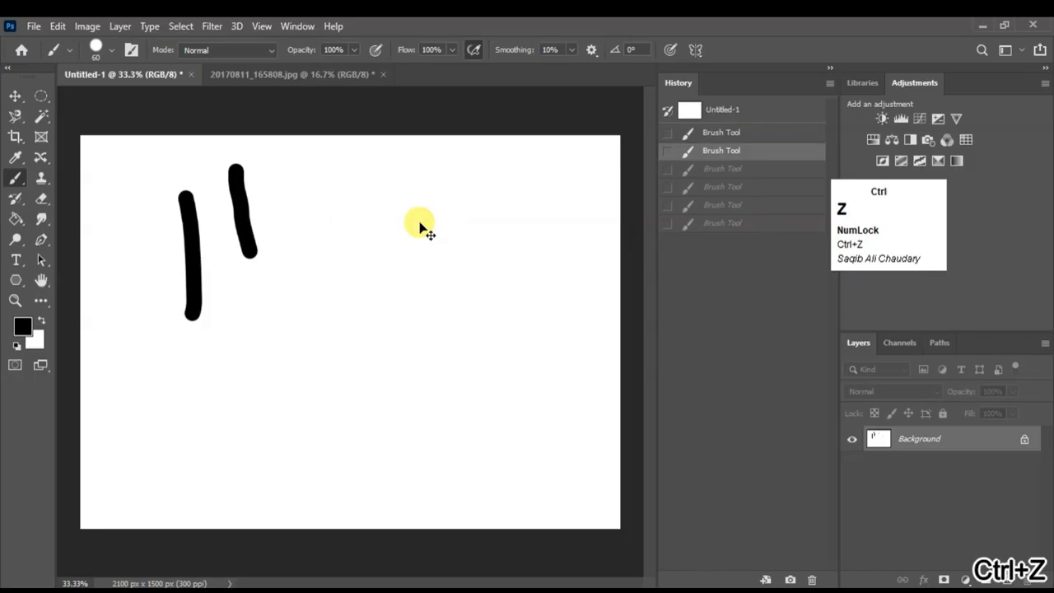
pyautogui.hotkey('ctrl', 'z')
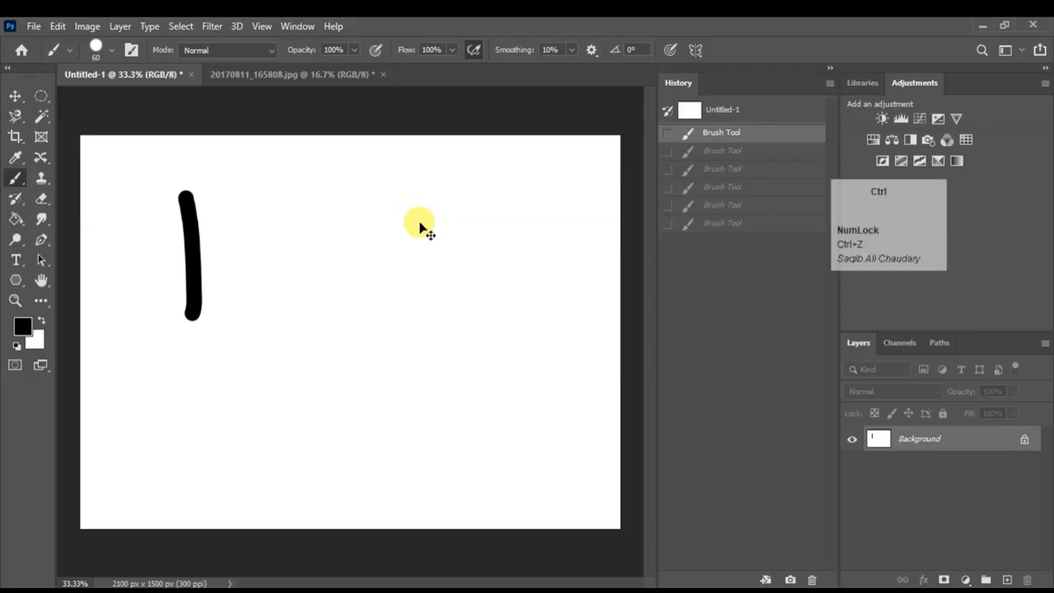
# - Redo the five undone brush strokes through the final horizontal line
pyautogui.hotkey('ctrl', 'shift', 'z')
pyautogui.hotkey('ctrl', 'shift', 'z')
pyautogui.hotkey('ctrl', 'shift', 'z')
pyautogui.hotkey('ctrl', 'shift', 'z')
pyautogui.hotkey('ctrl', 'shift', 'z')
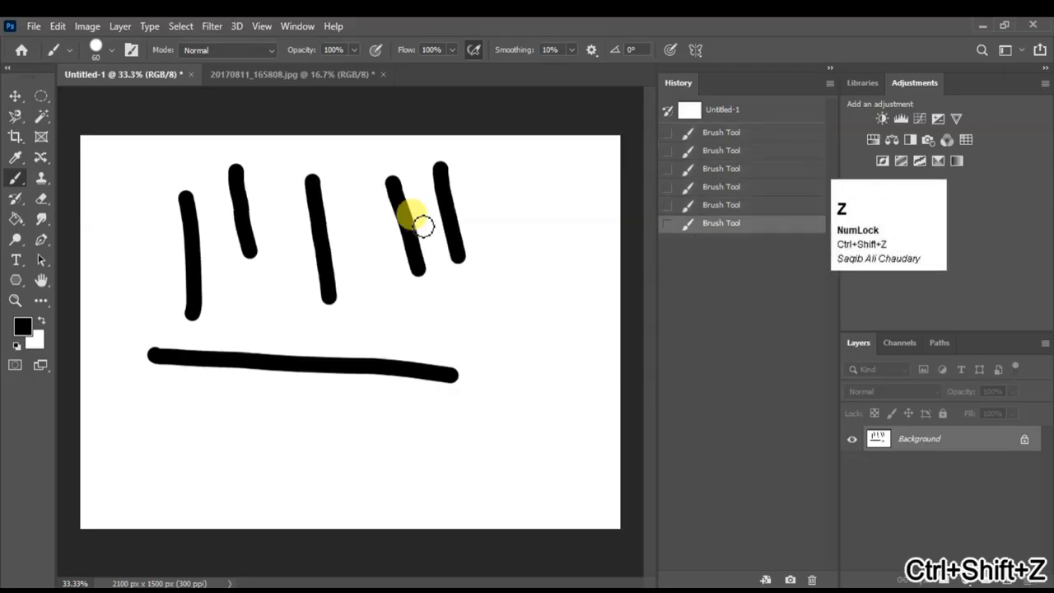
# - Undo the last two brush strokes and redo both of them
pyautogui.hotkey('ctrl', 'z')
pyautogui.hotkey('ctrl', 'z')
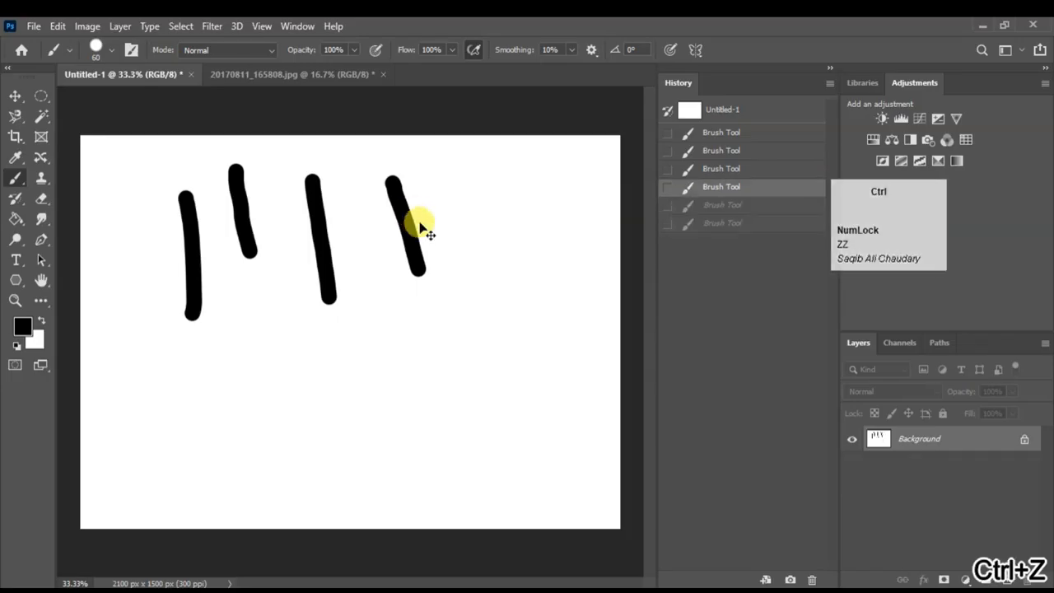
pyautogui.hotkey('ctrl', 'shift', 'z')
pyautogui.hotkey('ctrl', 'shift', 'z')
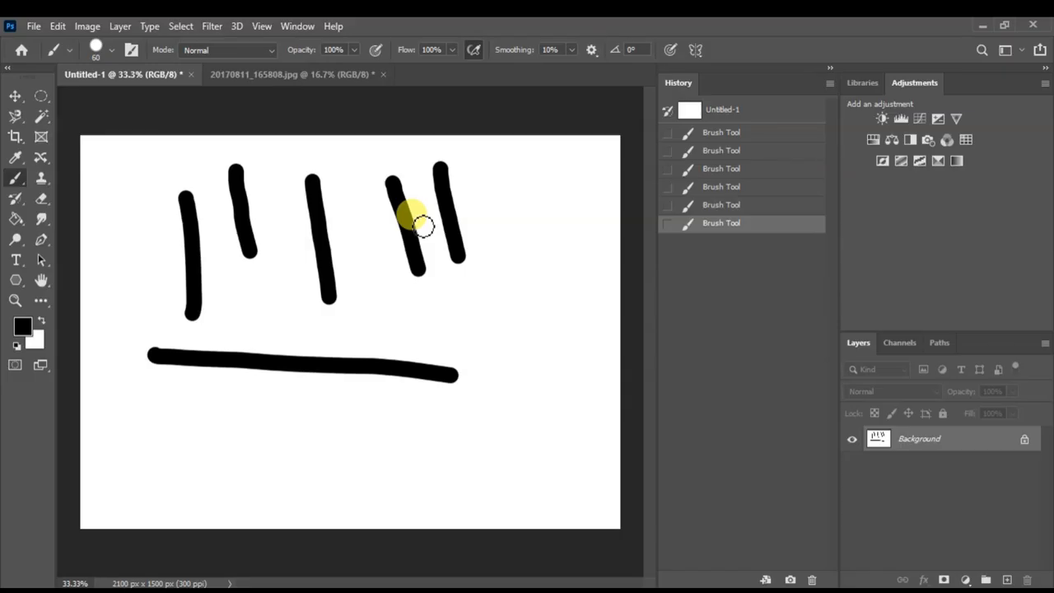
# - Undo the strokes again, one by one, back to the first vertical stroke
pyautogui.hotkey('ctrl', 'z')
pyautogui.hotkey('ctrl', 'z')
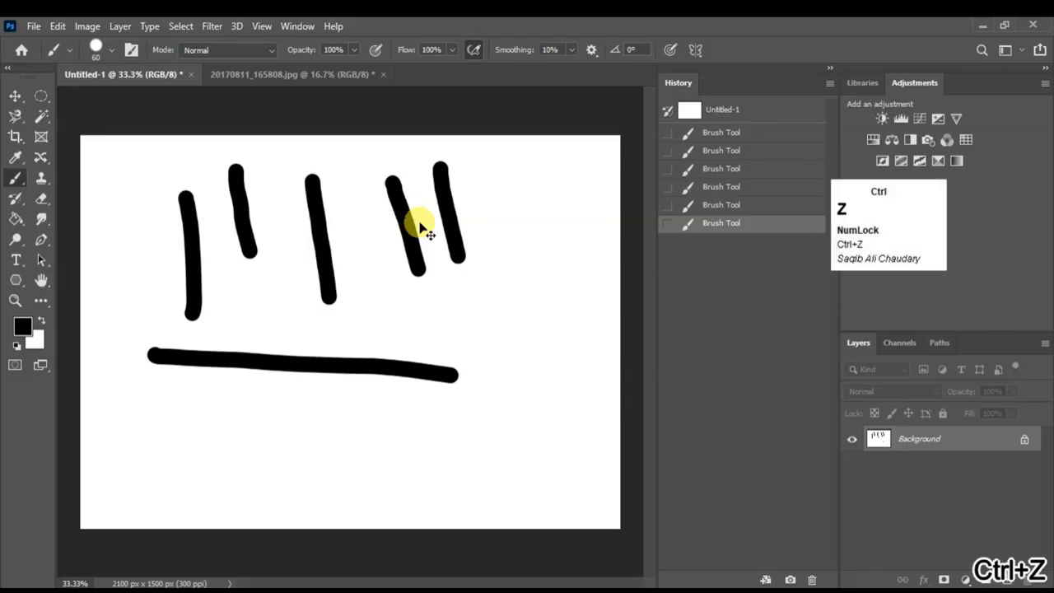
pyautogui.hotkey('ctrl', 'z')
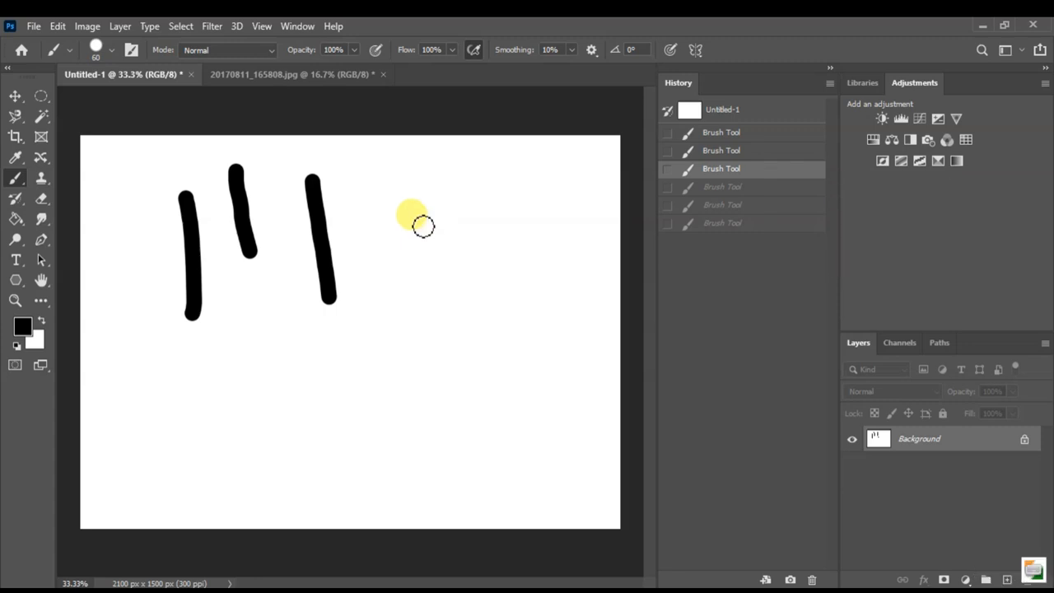
pyautogui.hotkey('ctrl', 'z')
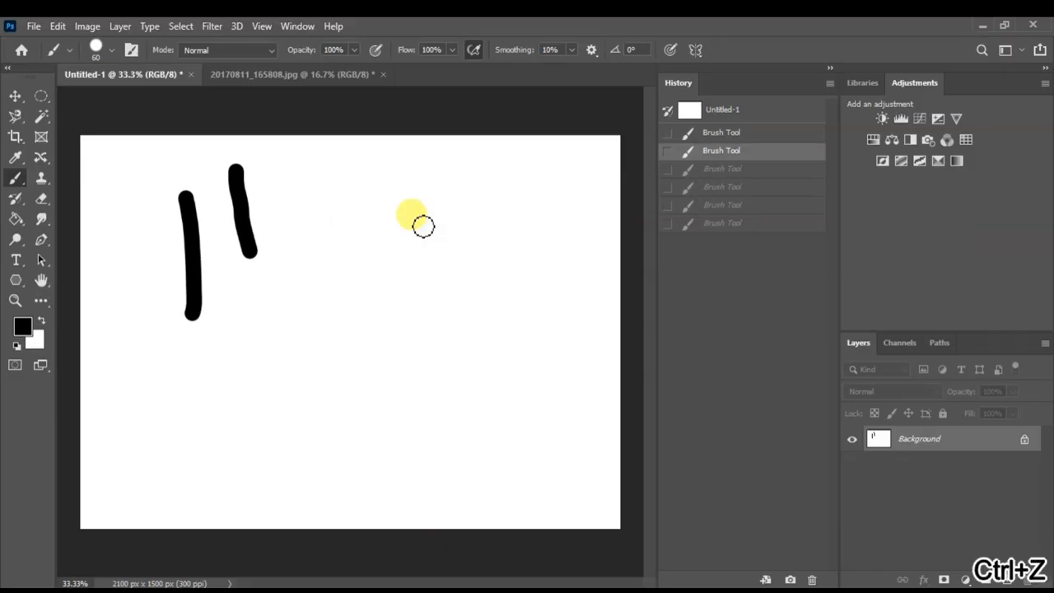
pyautogui.hotkey('ctrl', 'alt', 'z')
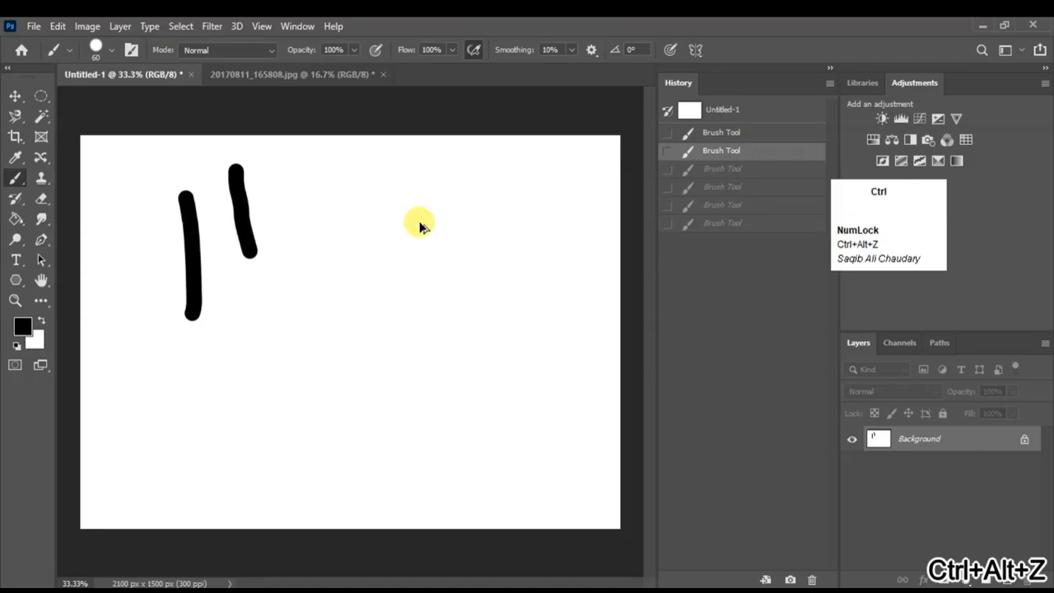
pyautogui.hotkey('ctrl', 'z')
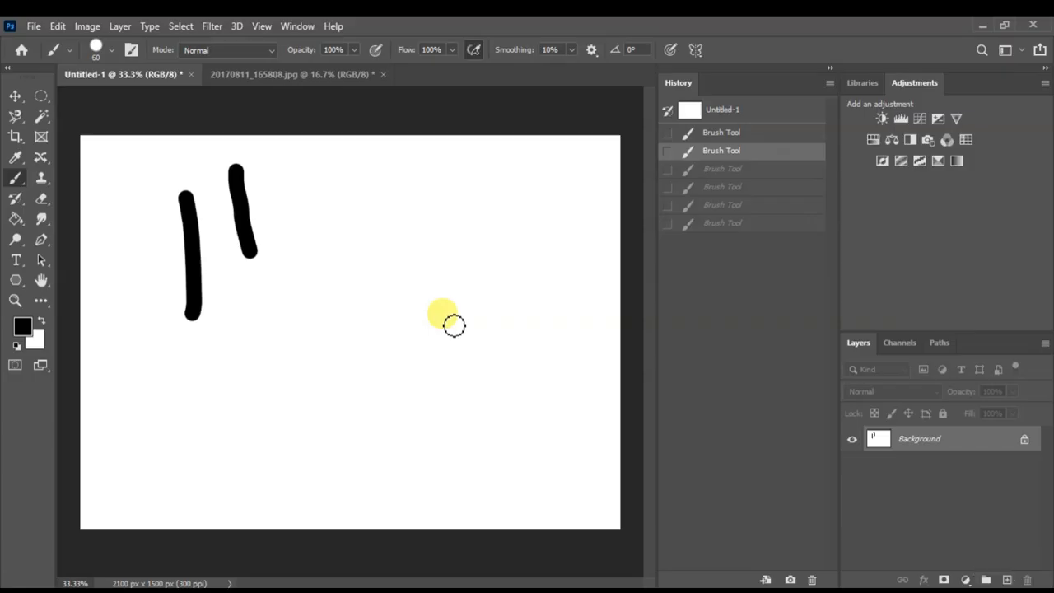
pyautogui.hotkey('ctrl', 'z')
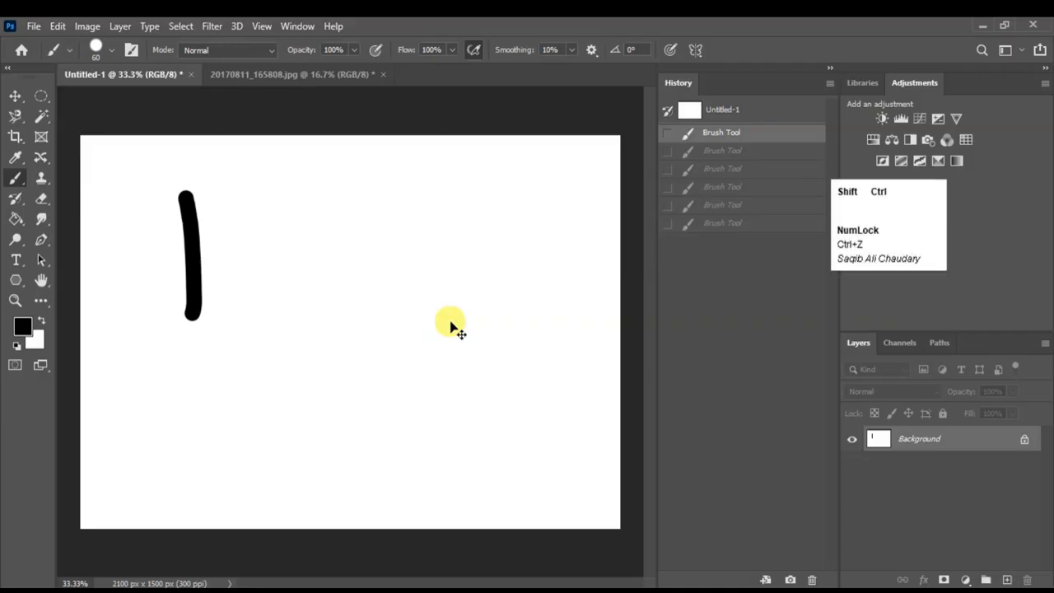
# - Redo every undone stroke up to the last Brush Tool state
pyautogui.hotkey('ctrl', 'shift', 'z')
pyautogui.hotkey('ctrl', 'shift', 'z')
pyautogui.hotkey('ctrl', 'shift', 'z')
pyautogui.hotkey('ctrl', 'shift', 'z')
pyautogui.hotkey('ctrl', 'shift', 'z')
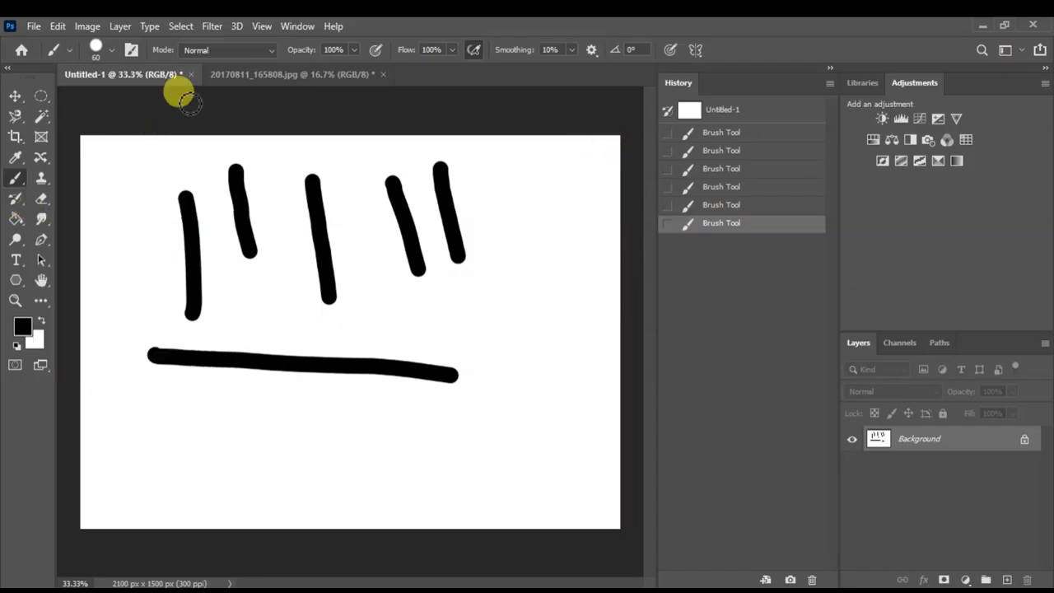
# - Switch to the open photo 20170811_165808.jpg
pyautogui.rightClick(239, 75)
pyautogui.click(239, 74)
pyautogui.click(239, 74)
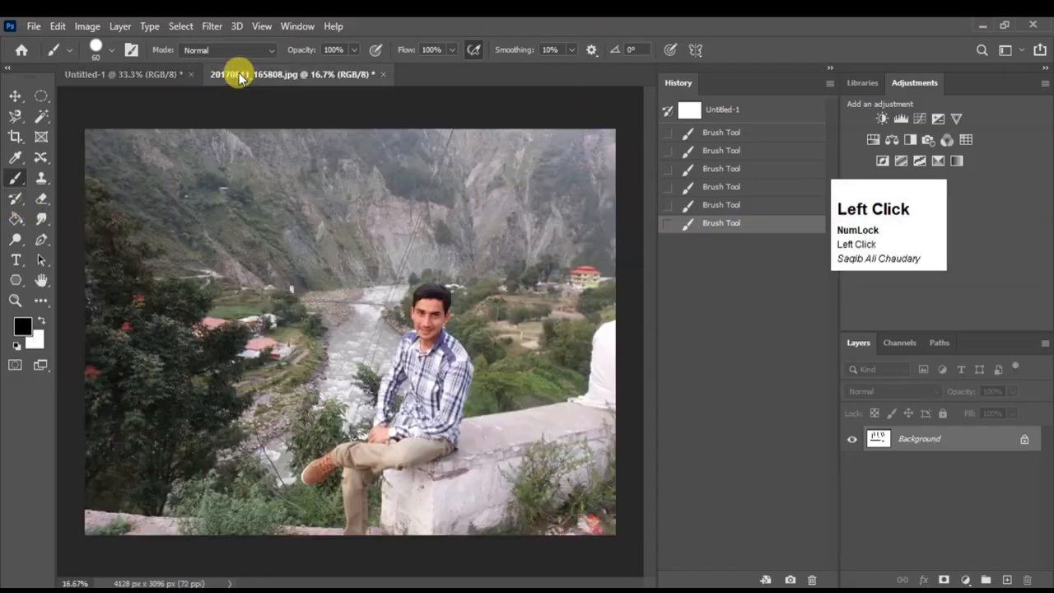
# - Paint four black strokes across the mountainside in the photo with the Brush tool at size 150
pyautogui.click(13, 181)
pyautogui.press(']')
pyautogui.press(']')
pyautogui.press(']')
pyautogui.press(']')
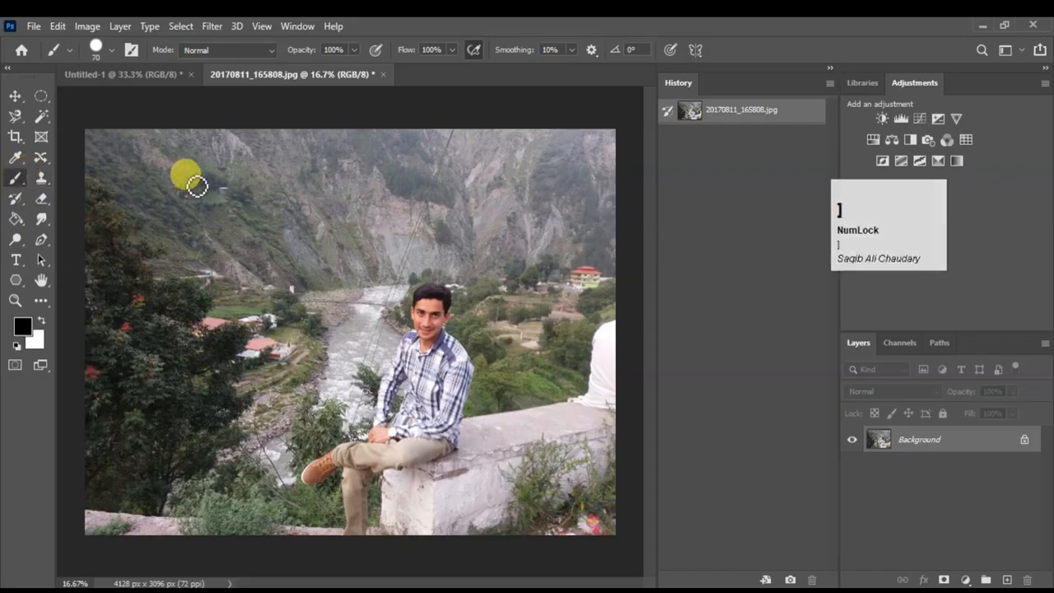
pyautogui.moveTo(115, 168)
pyautogui.mouseDown()
pyautogui.moveTo(329, 175)
pyautogui.moveTo(446, 166)
pyautogui.mouseUp()
pyautogui.click(188, 203)
pyautogui.moveTo(322, 231); pyautogui.dragTo(378, 224)
pyautogui.moveTo(493, 178); pyautogui.dragTo(270, 288)
pyautogui.moveTo(206, 260); pyautogui.dragTo(289, 314)
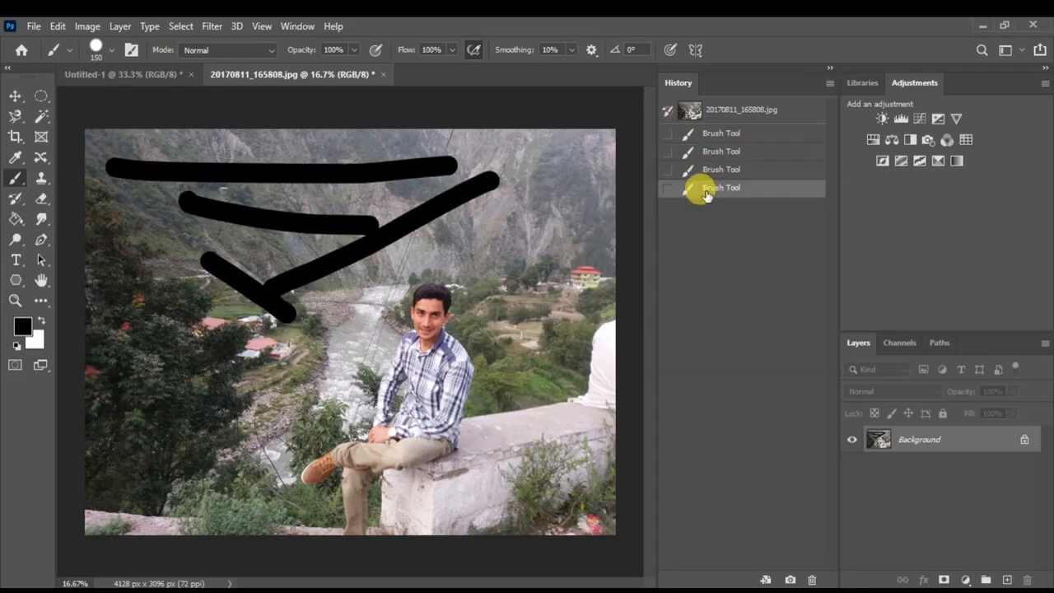
# - Paint away the long diagonal black stroke using the History Brush at size 200, with the original image as the history source
pyautogui.click(667, 134)
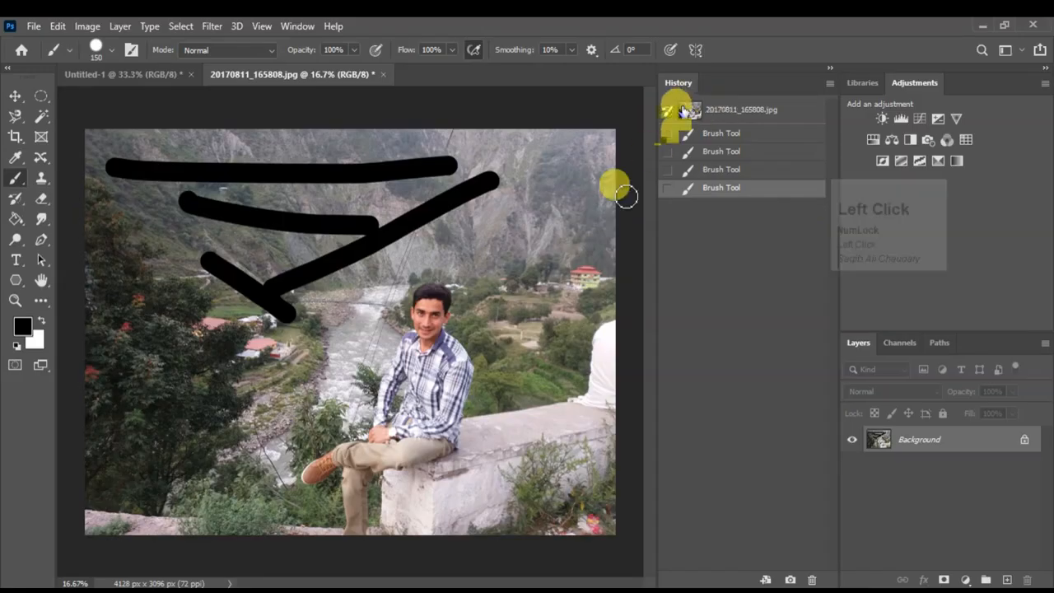
pyautogui.click(14, 200)
pyautogui.rightClick(13, 200)
pyautogui.click(66, 201)
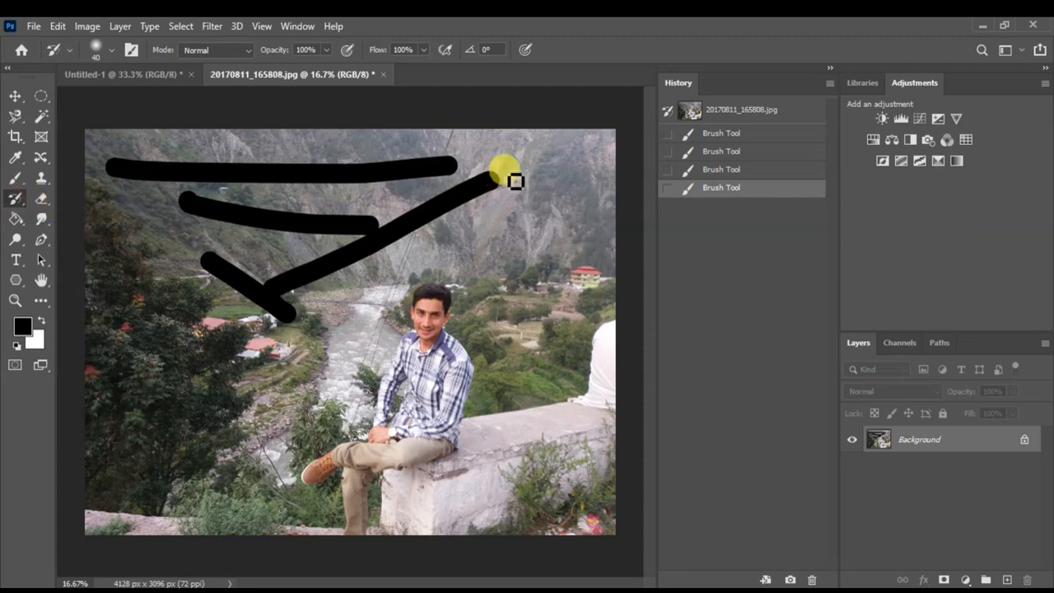
pyautogui.press(']')
pyautogui.press(']')
pyautogui.press(']')
pyautogui.press(']')
pyautogui.press(']')
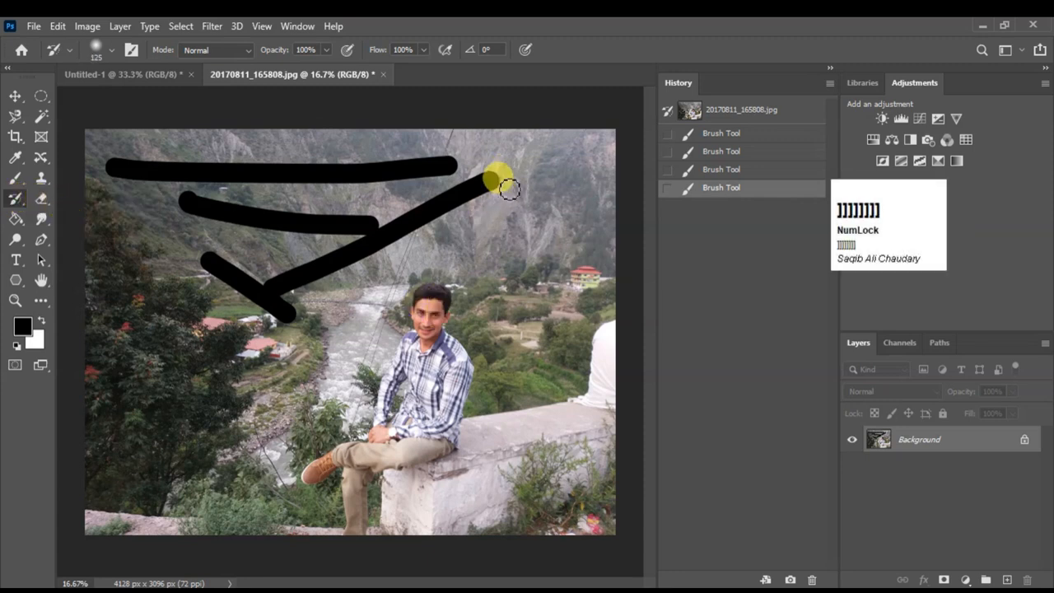
pyautogui.moveTo(494, 189)
pyautogui.mouseDown()
pyautogui.moveTo(411, 198)
pyautogui.moveTo(494, 176)
pyautogui.moveTo(477, 182)
pyautogui.moveTo(481, 196)
pyautogui.moveTo(500, 199)
pyautogui.moveTo(505, 181)
pyautogui.moveTo(276, 294)
pyautogui.moveTo(416, 224)
pyautogui.moveTo(292, 274)
pyautogui.moveTo(385, 223)
pyautogui.mouseUp()
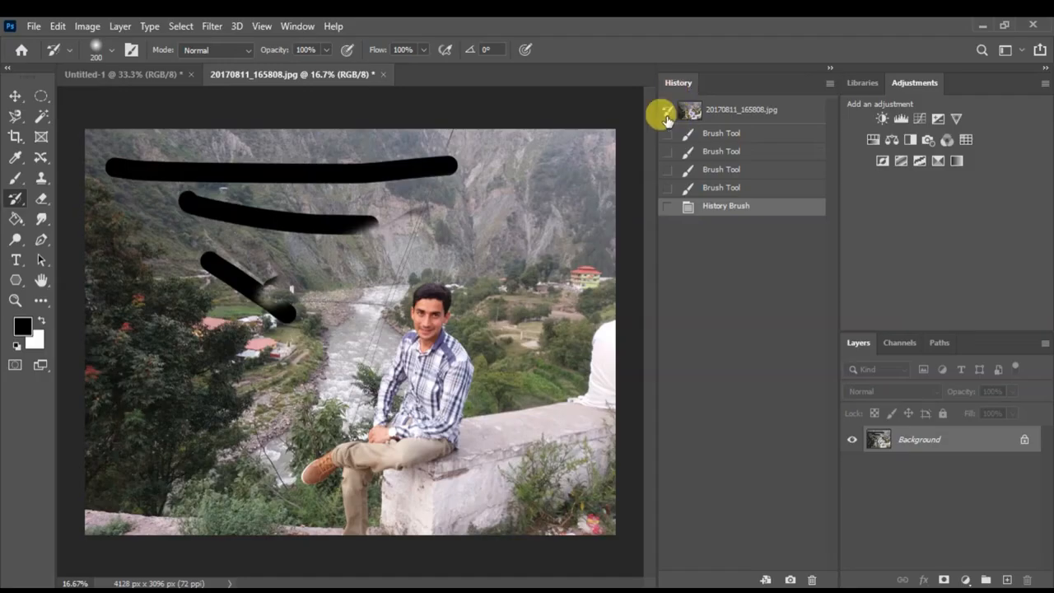
# - Brush over parts of the two lower black strokes using the first Brush Tool state as history source, and reset the source to the original image
pyautogui.click(667, 134)
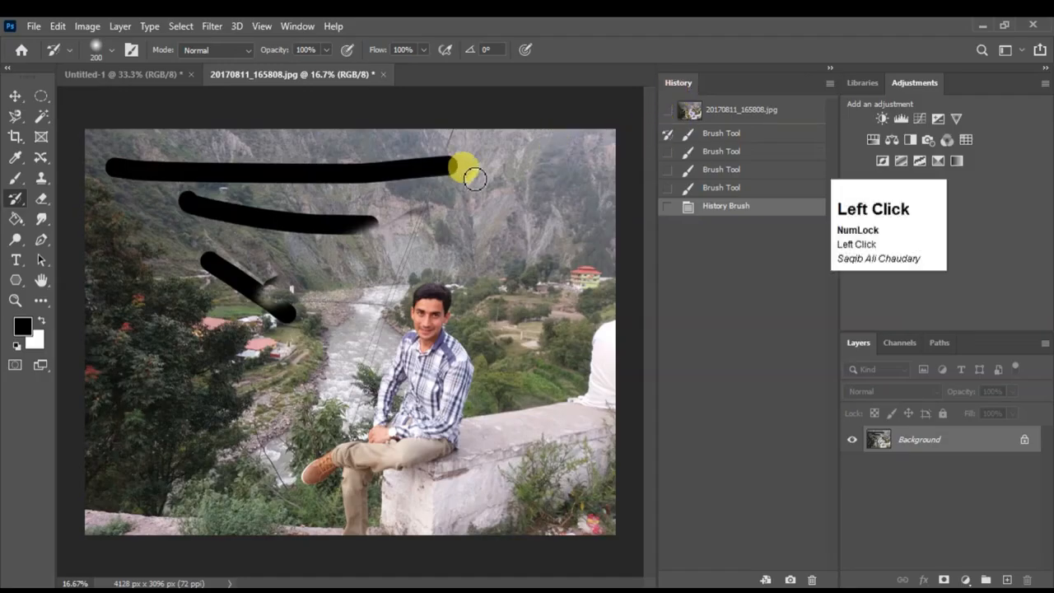
pyautogui.moveTo(329, 162)
pyautogui.mouseDown()
pyautogui.moveTo(283, 201)
pyautogui.moveTo(259, 318)
pyautogui.moveTo(280, 321)
pyautogui.mouseUp()
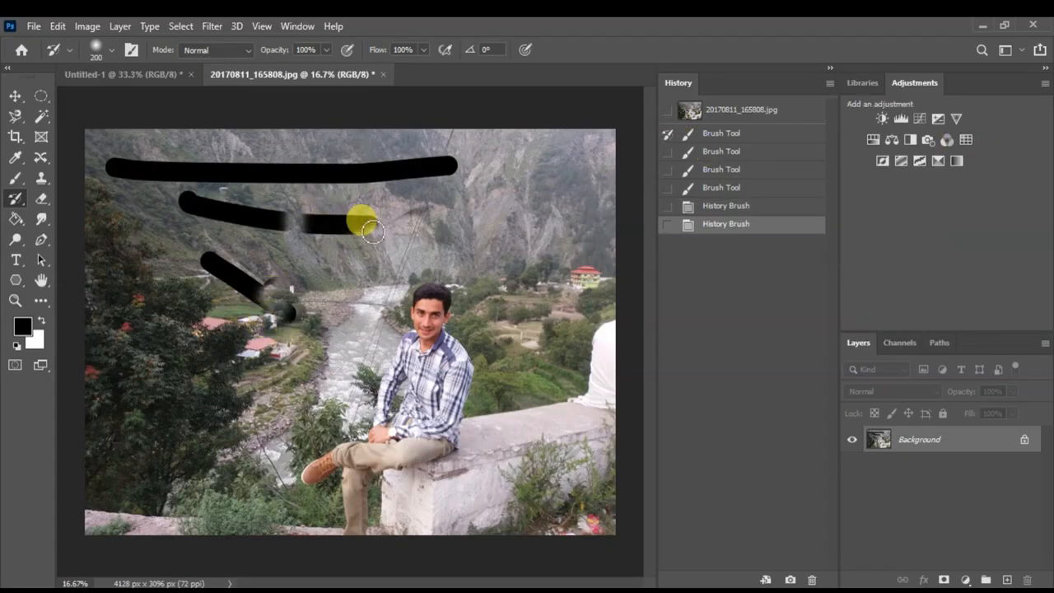
pyautogui.click(666, 111)
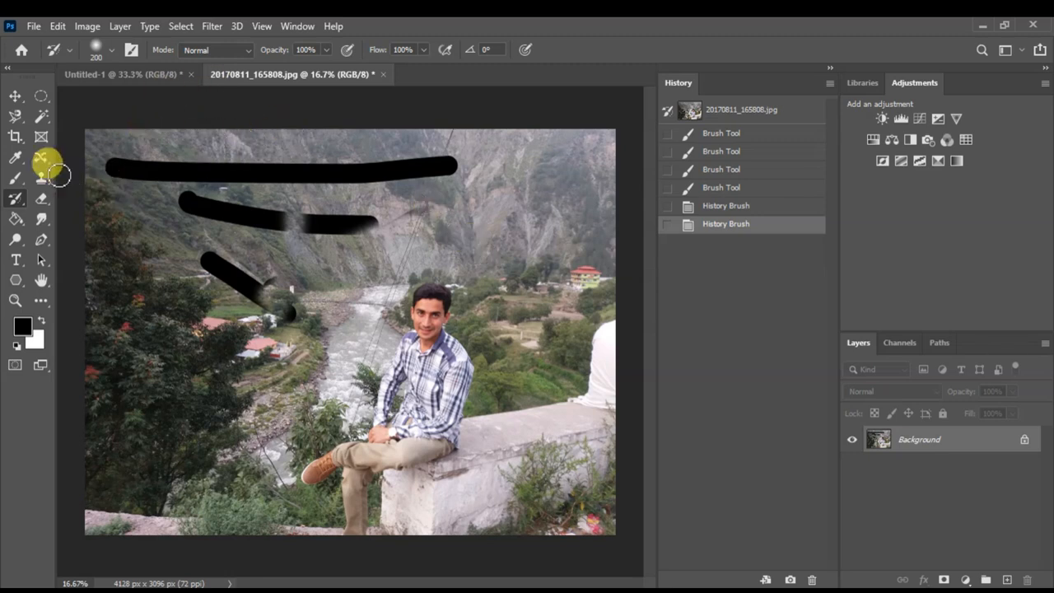
# - Paint black over the upper mountainside with the Brush tool in Overlay mode and save the current state as a history snapshot
pyautogui.click(16, 178)
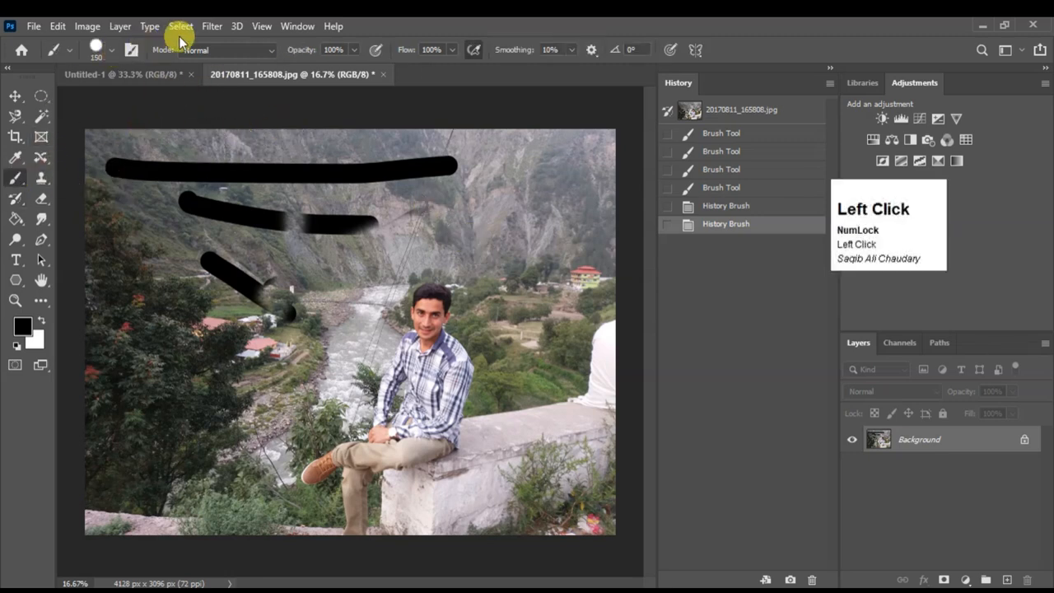
pyautogui.click(202, 48)
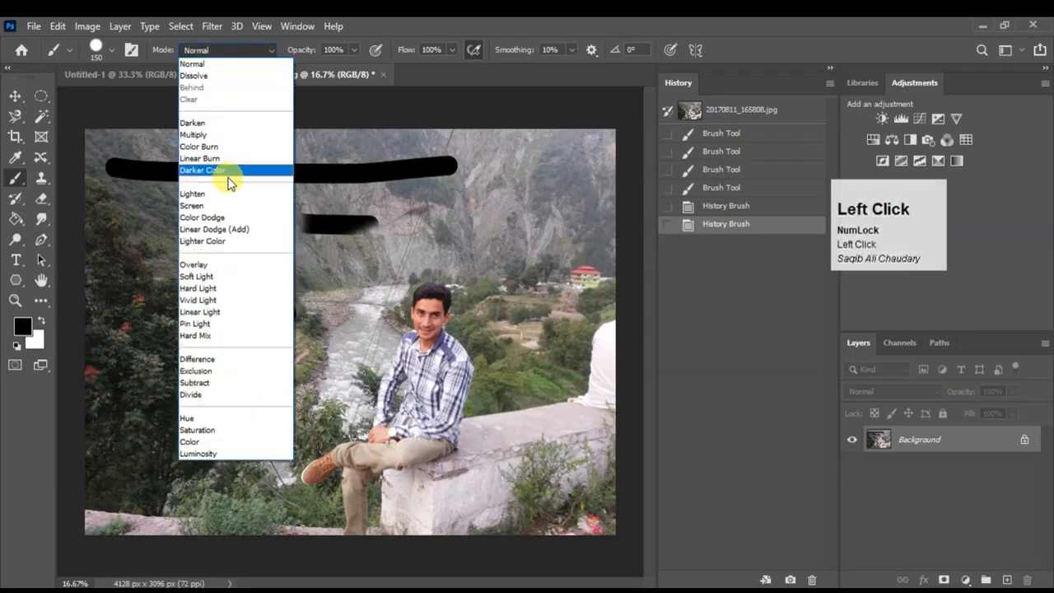
pyautogui.click(235, 264)
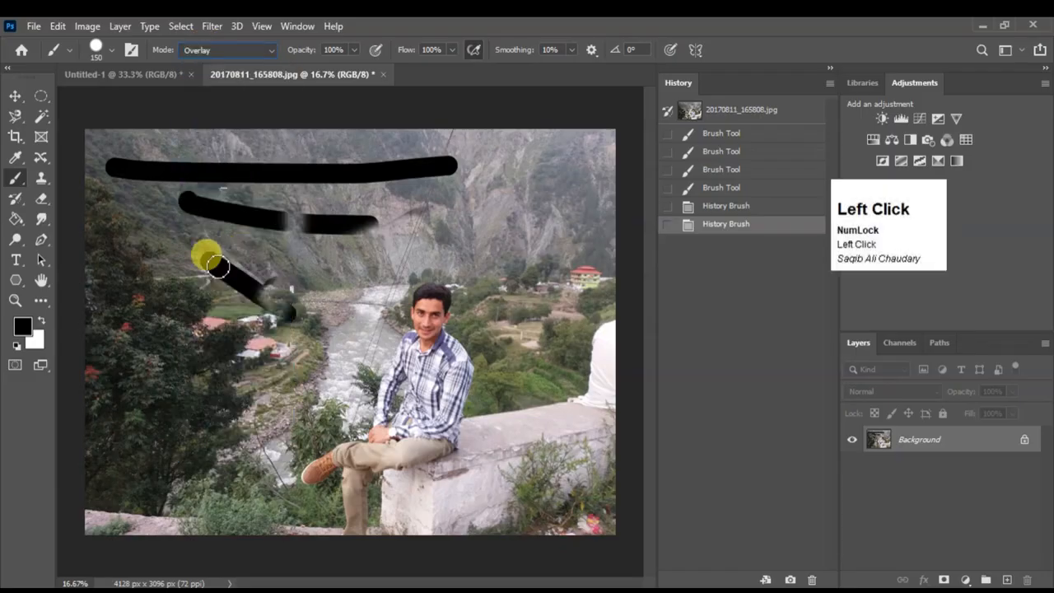
pyautogui.moveTo(134, 239)
pyautogui.mouseDown()
pyautogui.moveTo(561, 213)
pyautogui.moveTo(358, 198)
pyautogui.moveTo(206, 229)
pyautogui.mouseUp()
pyautogui.moveTo(528, 182)
pyautogui.mouseDown()
pyautogui.moveTo(192, 189)
pyautogui.moveTo(250, 202)
pyautogui.moveTo(669, 165)
pyautogui.moveTo(331, 185)
pyautogui.moveTo(593, 140)
pyautogui.moveTo(311, 172)
pyautogui.moveTo(446, 192)
pyautogui.moveTo(553, 191)
pyautogui.moveTo(438, 198)
pyautogui.moveTo(382, 220)
pyautogui.moveTo(498, 238)
pyautogui.moveTo(574, 217)
pyautogui.moveTo(385, 216)
pyautogui.moveTo(578, 197)
pyautogui.moveTo(584, 233)
pyautogui.mouseUp()
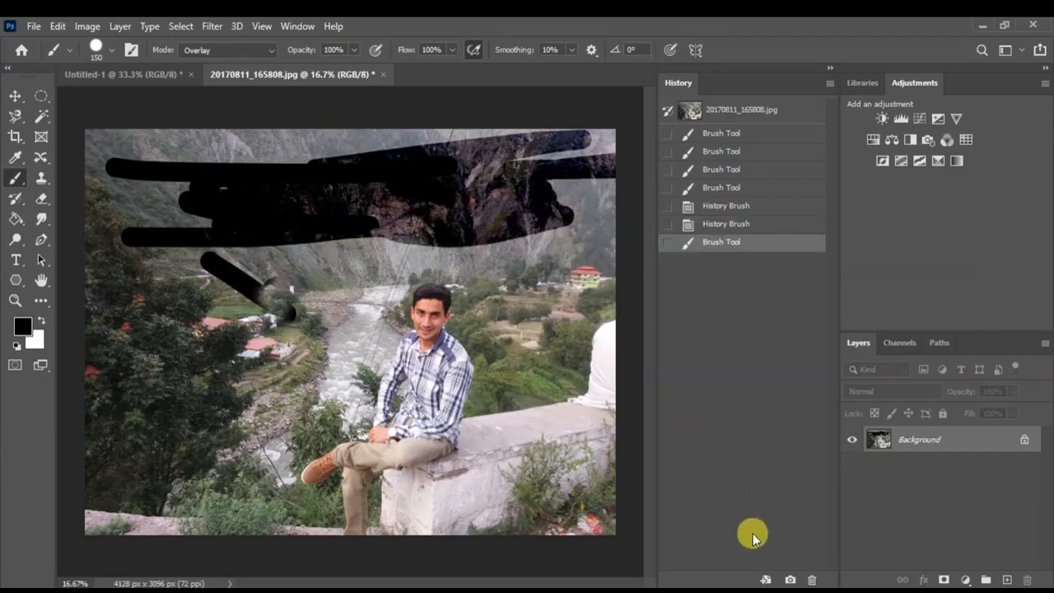
pyautogui.click(791, 580)
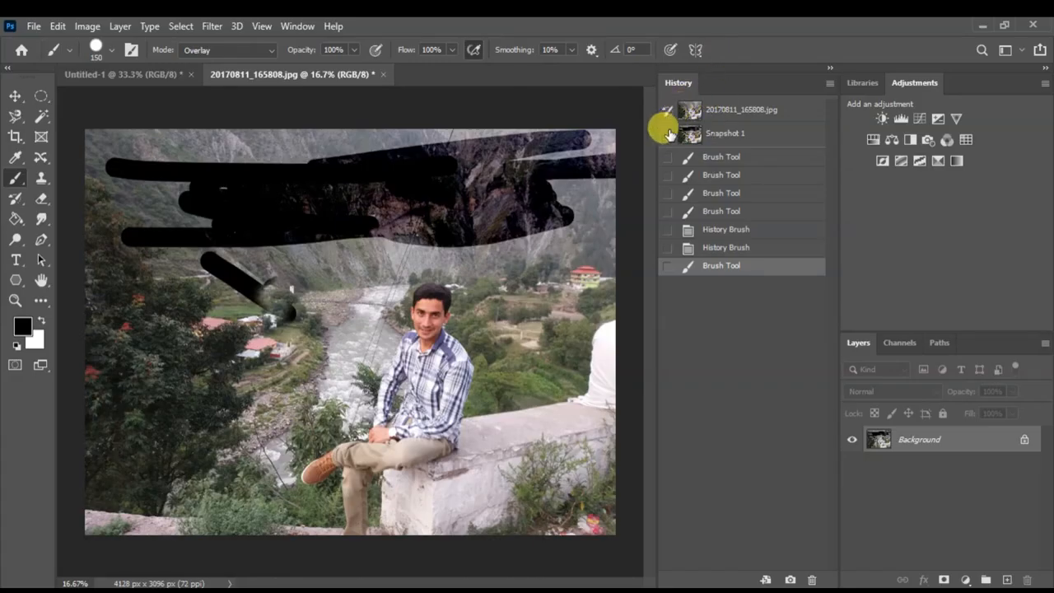
# - Set Snapshot 1 as the history source and undo the last two black Overlay strokes on the upper mountainside
pyautogui.click(667, 135)
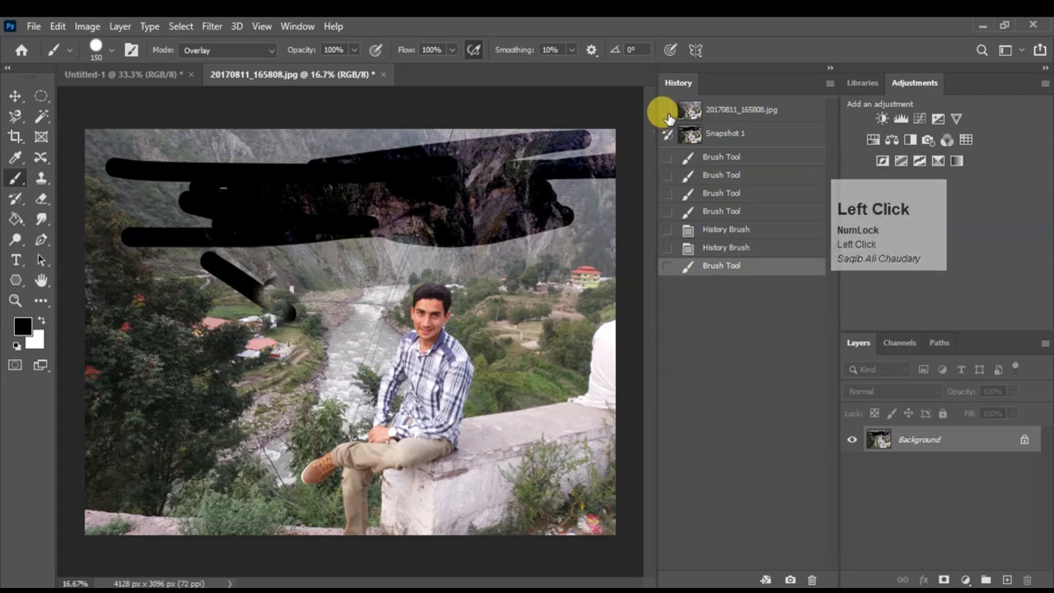
pyautogui.click(668, 110)
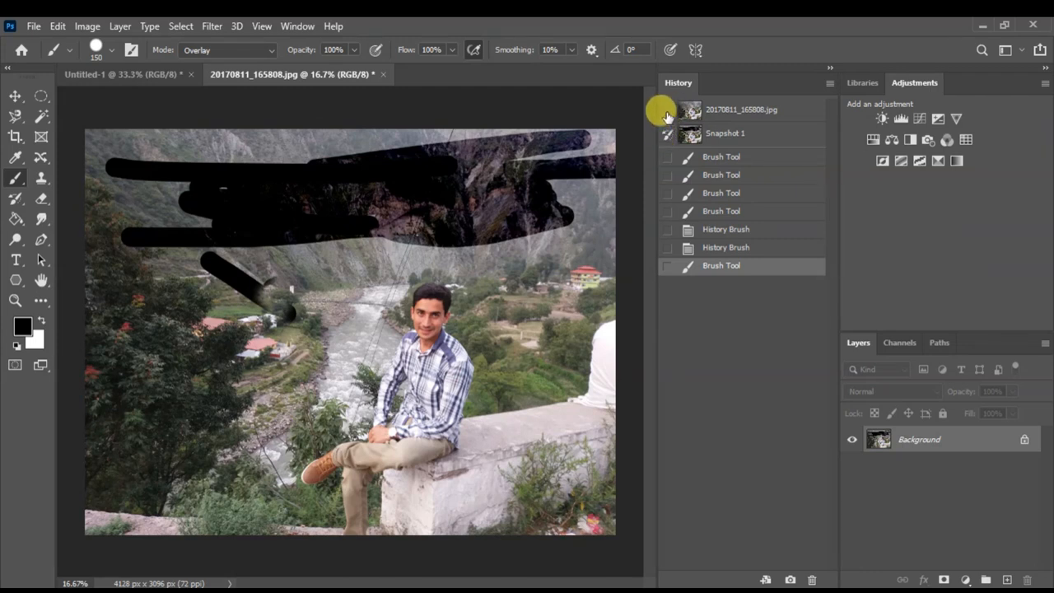
pyautogui.moveTo(576, 220)
pyautogui.mouseDown()
pyautogui.moveTo(221, 242)
pyautogui.moveTo(585, 208)
pyautogui.moveTo(557, 196)
pyautogui.moveTo(313, 187)
pyautogui.moveTo(161, 210)
pyautogui.moveTo(556, 157)
pyautogui.mouseUp()
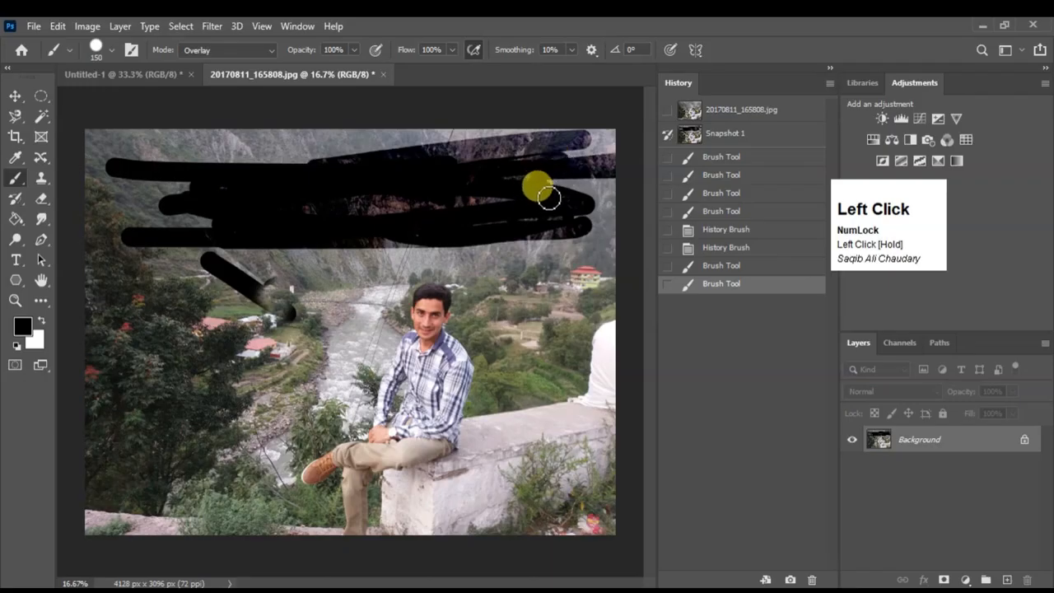
pyautogui.hotkey('ctrl', 'z')
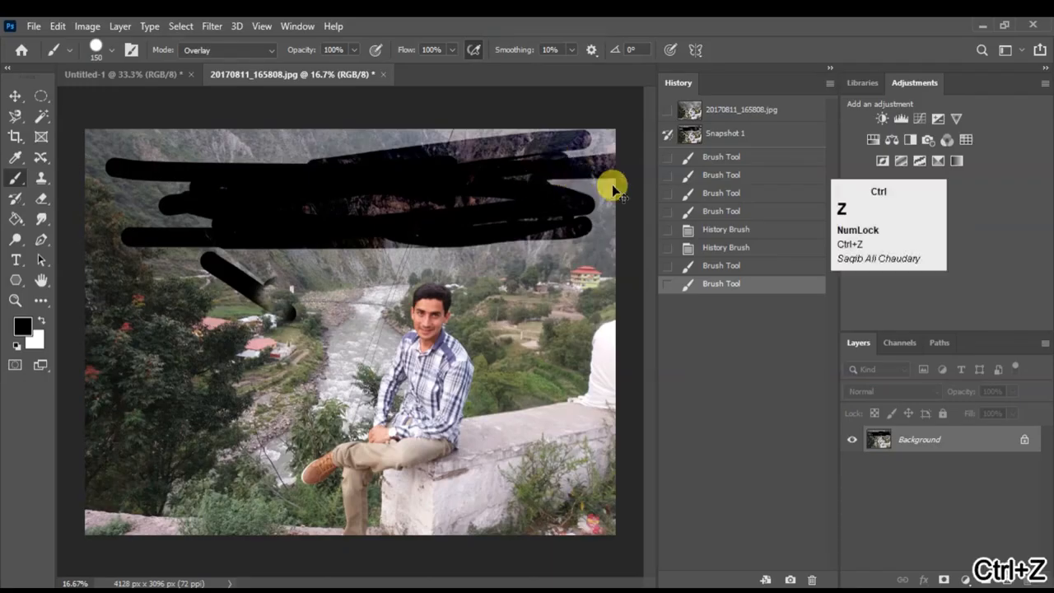
pyautogui.hotkey('ctrl', 'z')
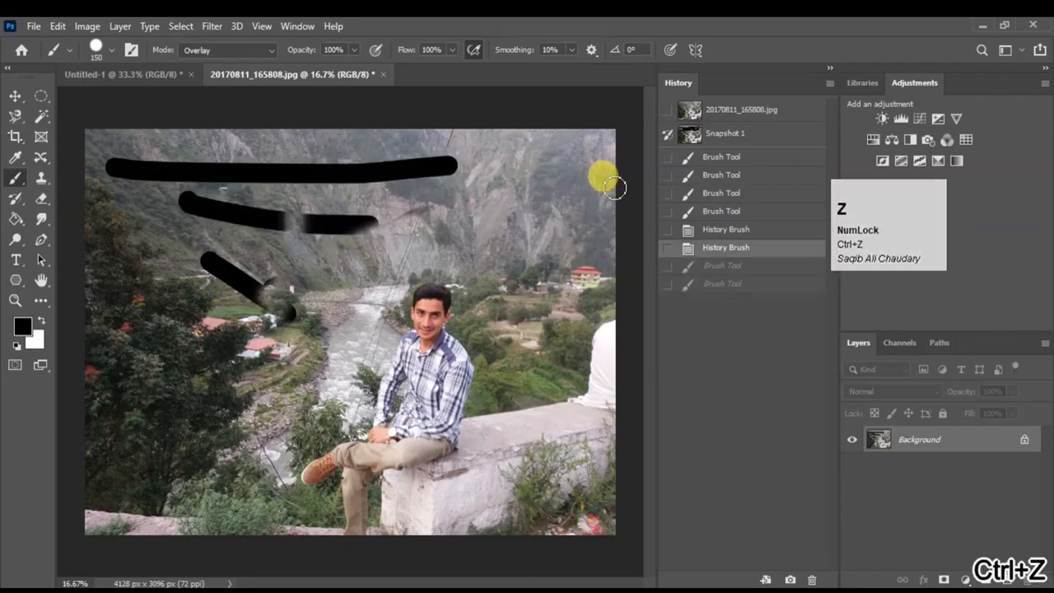
# - Paint the Snapshot 1 content back over the upper mountainside with the History Brush at size 200
pyautogui.rightClick(15, 203)
pyautogui.click(41, 196)
pyautogui.moveTo(366, 191)
pyautogui.mouseDown()
pyautogui.moveTo(419, 204)
pyautogui.moveTo(192, 183)
pyautogui.moveTo(488, 194)
pyautogui.moveTo(585, 182)
pyautogui.moveTo(509, 187)
pyautogui.moveTo(408, 173)
pyautogui.moveTo(419, 134)
pyautogui.mouseUp()
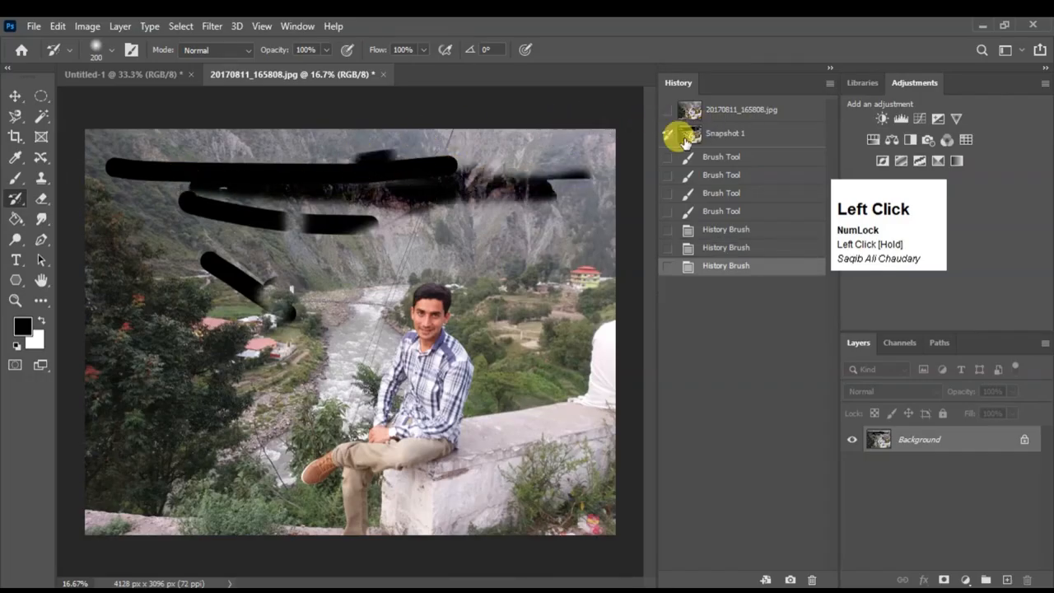
pyautogui.moveTo(512, 155)
pyautogui.mouseDown()
pyautogui.moveTo(316, 153)
pyautogui.moveTo(313, 165)
pyautogui.moveTo(591, 205)
pyautogui.moveTo(173, 209)
pyautogui.moveTo(448, 206)
pyautogui.moveTo(584, 137)
pyautogui.mouseUp()
pyautogui.moveTo(499, 198)
pyautogui.mouseDown()
pyautogui.moveTo(550, 243)
pyautogui.moveTo(213, 245)
pyautogui.moveTo(239, 223)
pyautogui.mouseUp()
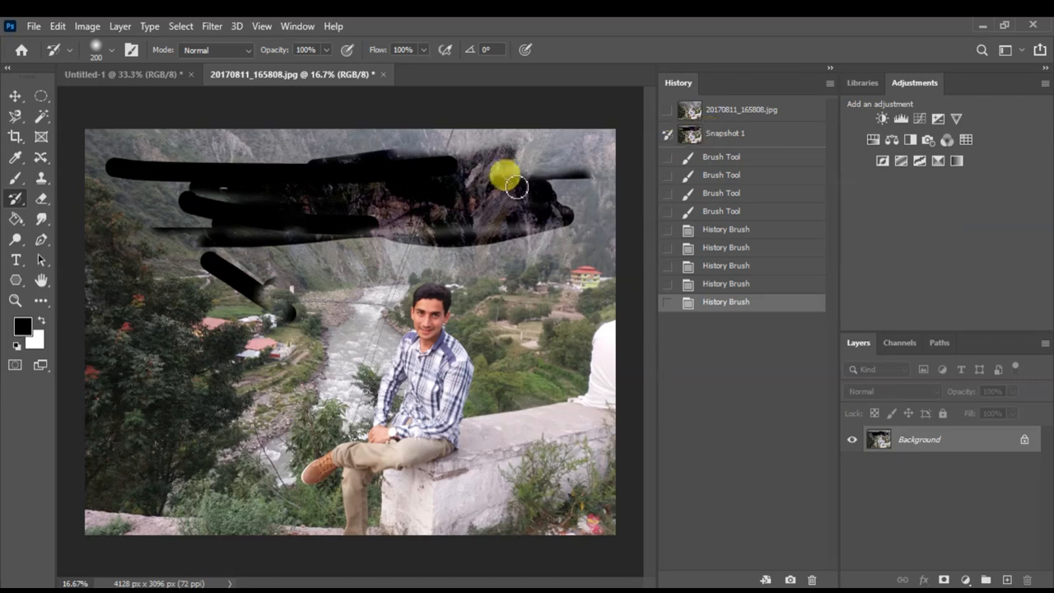
pyautogui.moveTo(576, 227)
pyautogui.mouseDown()
pyautogui.moveTo(473, 252)
pyautogui.moveTo(185, 244)
pyautogui.mouseUp()
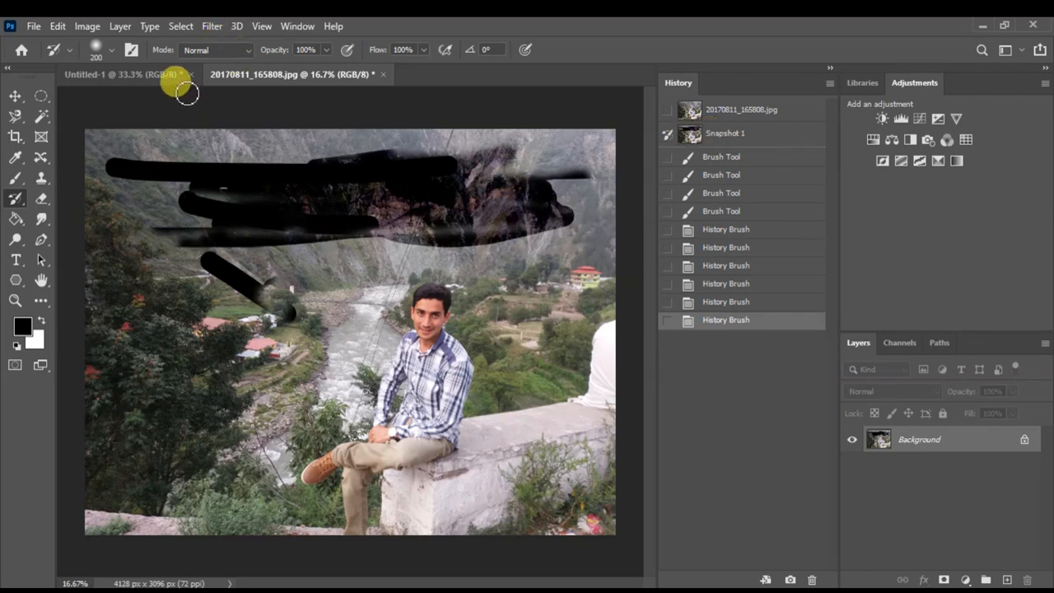
pyautogui.moveTo(573, 216)
pyautogui.mouseDown()
pyautogui.moveTo(461, 249)
pyautogui.moveTo(210, 241)
pyautogui.mouseUp()
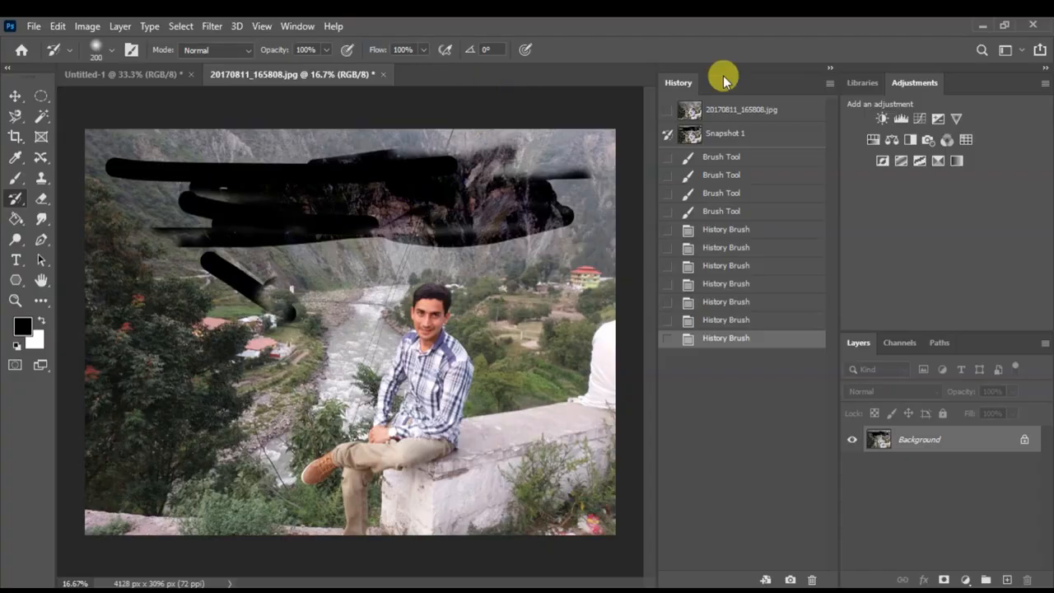
# - Set the original image as the history source and paint away the black areas on the mountainside with the History Brush
pyautogui.click(667, 111)
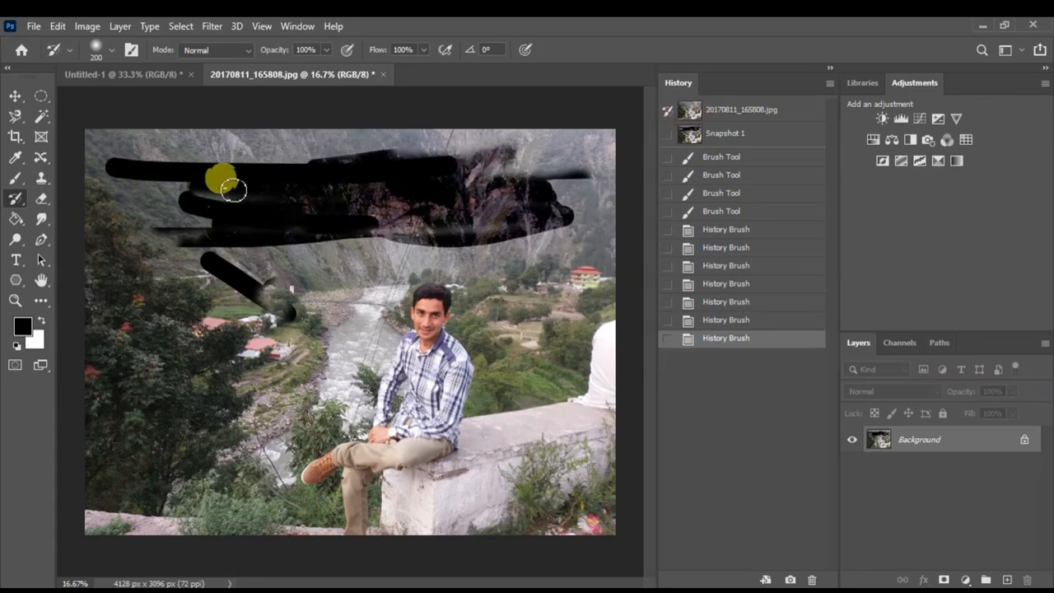
pyautogui.moveTo(587, 228)
pyautogui.mouseDown()
pyautogui.moveTo(183, 219)
pyautogui.moveTo(502, 215)
pyautogui.moveTo(169, 227)
pyautogui.moveTo(367, 229)
pyautogui.moveTo(369, 245)
pyautogui.moveTo(215, 265)
pyautogui.moveTo(288, 278)
pyautogui.moveTo(235, 289)
pyautogui.moveTo(262, 295)
pyautogui.moveTo(377, 290)
pyautogui.mouseUp()
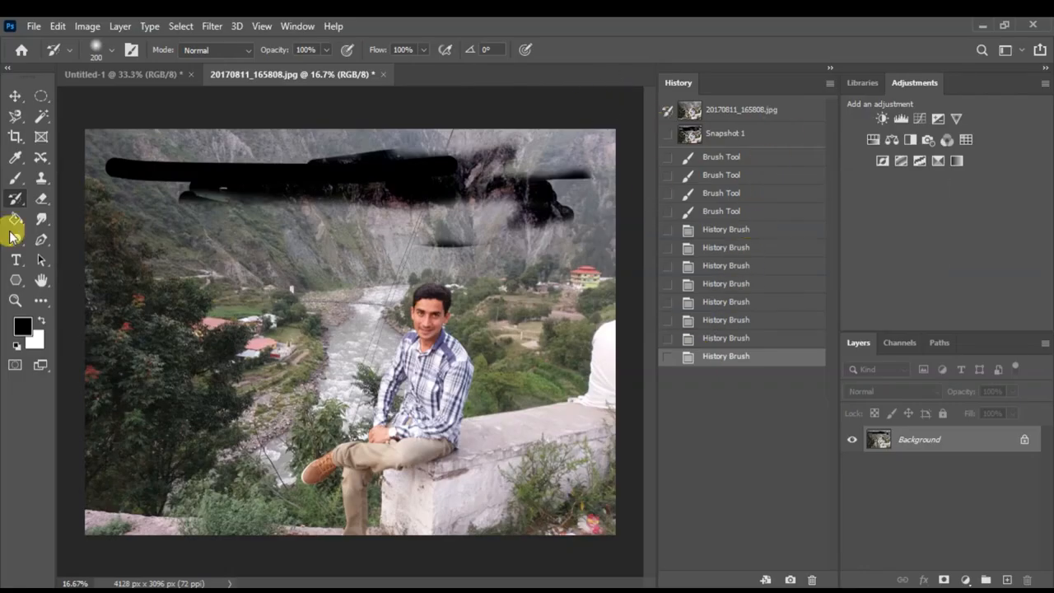
pyautogui.moveTo(108, 158)
pyautogui.mouseDown()
pyautogui.moveTo(168, 156)
pyautogui.moveTo(527, 152)
pyautogui.mouseUp()
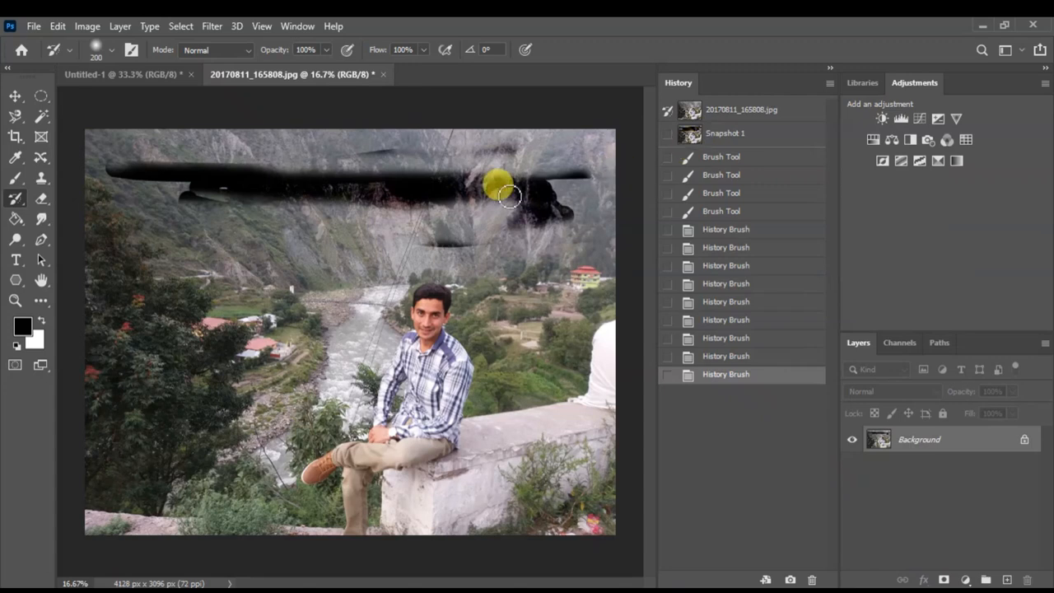
pyautogui.moveTo(600, 174)
pyautogui.mouseDown()
pyautogui.moveTo(304, 196)
pyautogui.moveTo(201, 190)
pyautogui.moveTo(134, 165)
pyautogui.moveTo(237, 185)
pyautogui.moveTo(537, 186)
pyautogui.moveTo(595, 200)
pyautogui.moveTo(143, 194)
pyautogui.mouseUp()
pyautogui.moveTo(304, 220); pyautogui.dragTo(560, 186)
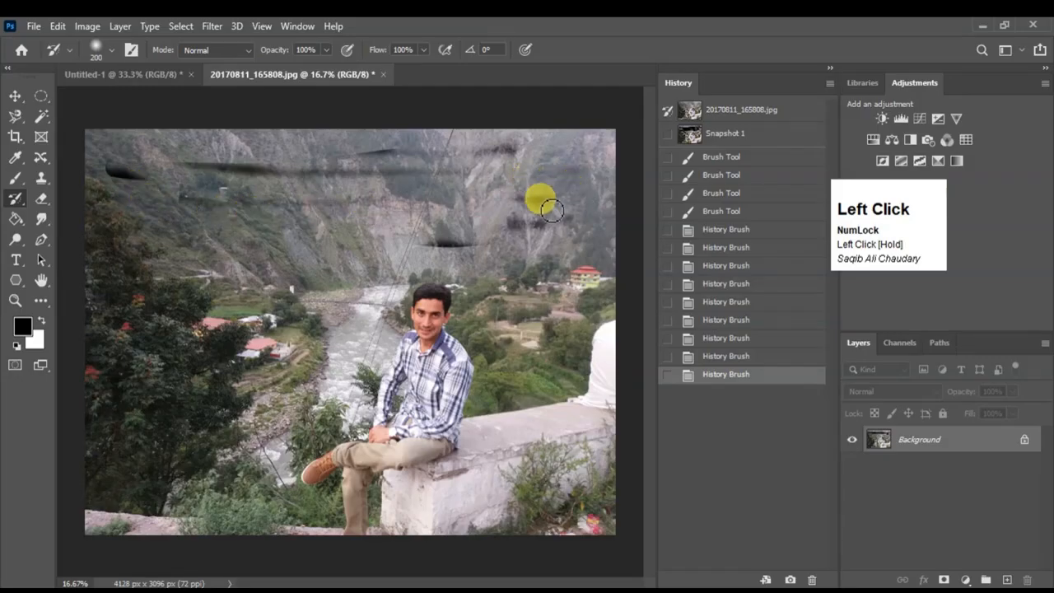
pyautogui.moveTo(437, 244)
pyautogui.mouseDown()
pyautogui.moveTo(483, 224)
pyautogui.moveTo(574, 218)
pyautogui.mouseUp()
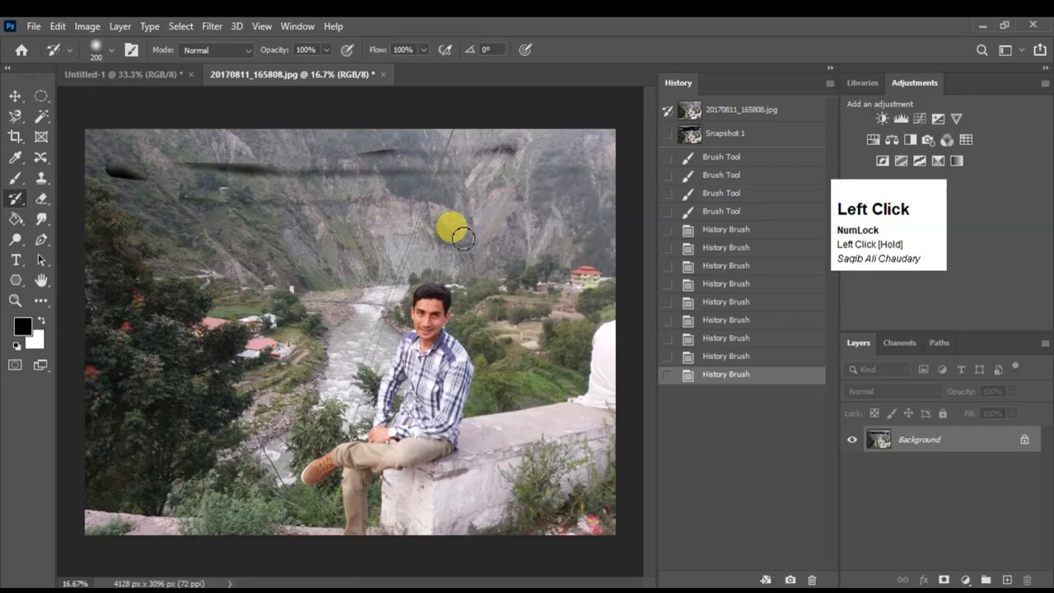
pyautogui.moveTo(478, 250); pyautogui.dragTo(530, 177)
# - Step back and forth through several Brush Tool and History Brush states in the history to compare the image
pyautogui.click(731, 267)
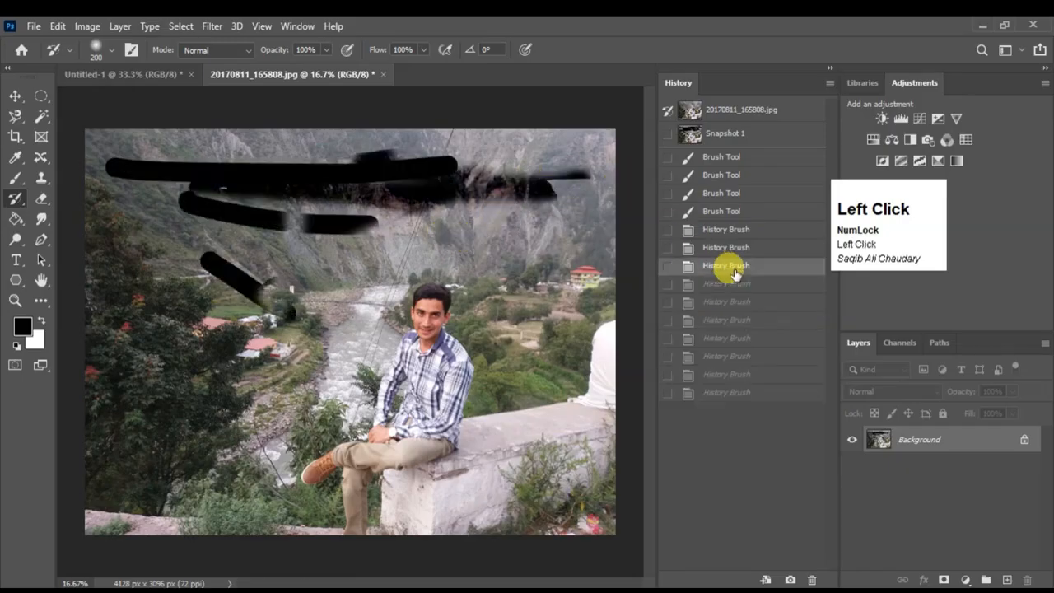
pyautogui.click(737, 210)
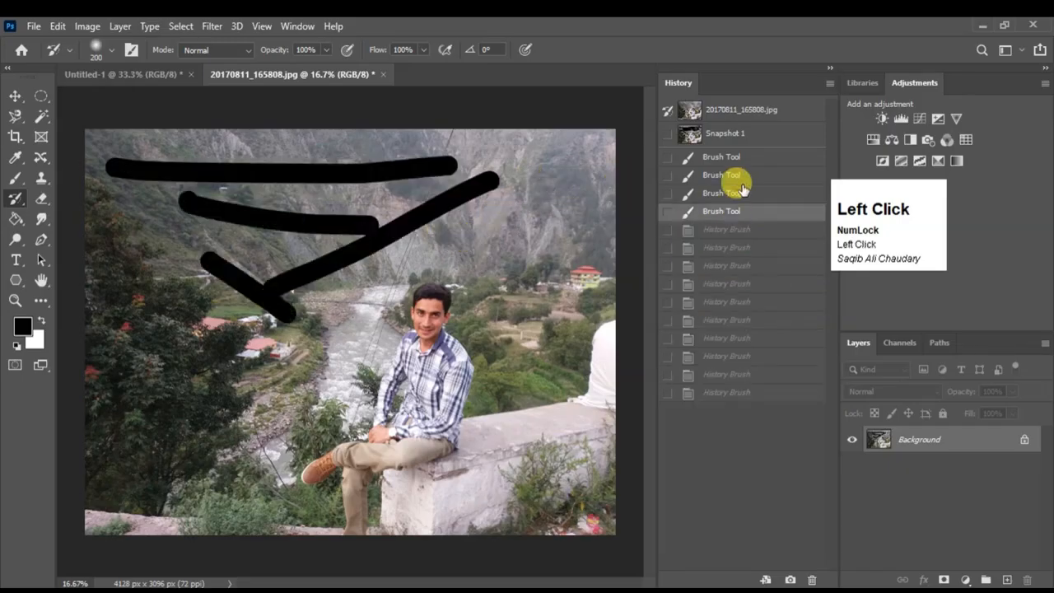
pyautogui.click(723, 269)
pyautogui.click(730, 320)
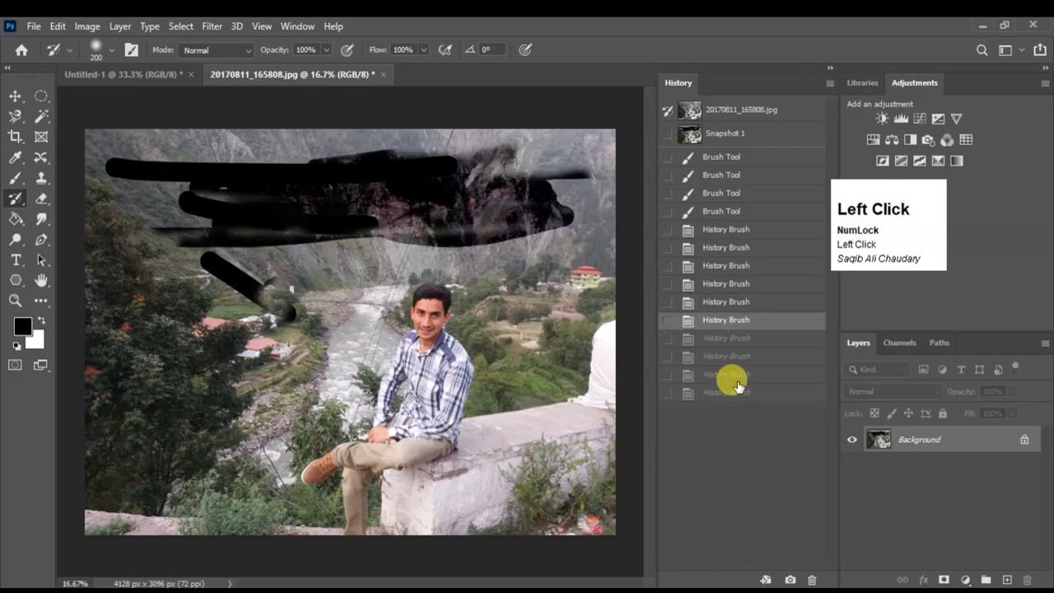
pyautogui.click(729, 192)
# - Revert the image to Snapshot 1, make that snapshot the history source and brush over the upper mountainside with the History Brush
pyautogui.click(730, 134)
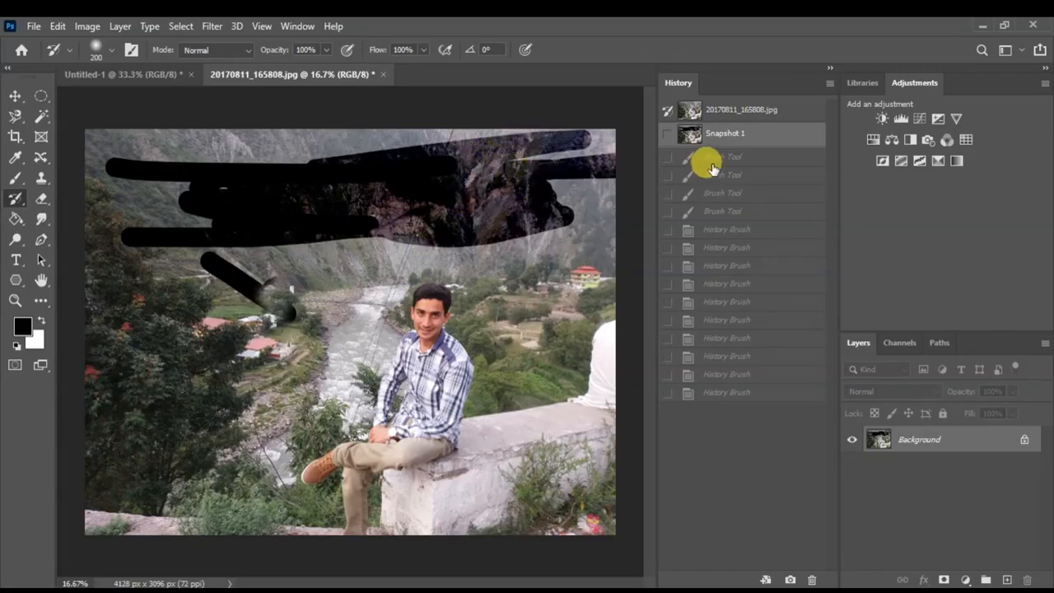
pyautogui.click(665, 134)
pyautogui.moveTo(607, 155)
pyautogui.mouseDown()
pyautogui.moveTo(240, 222)
pyautogui.moveTo(346, 228)
pyautogui.moveTo(633, 171)
pyautogui.mouseUp()
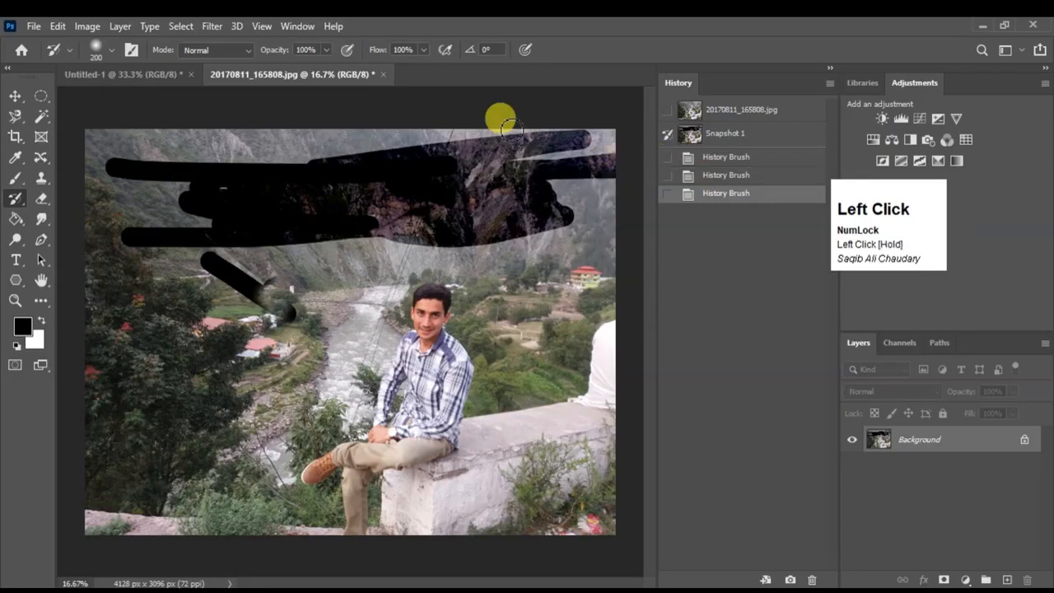
# - Paint over the blackened mountainside with the Art History Brush in Tight Short style, enlarging the brush to 200
pyautogui.rightClick(16, 199)
pyautogui.click(68, 217)
pyautogui.moveTo(189, 212); pyautogui.dragTo(365, 213)
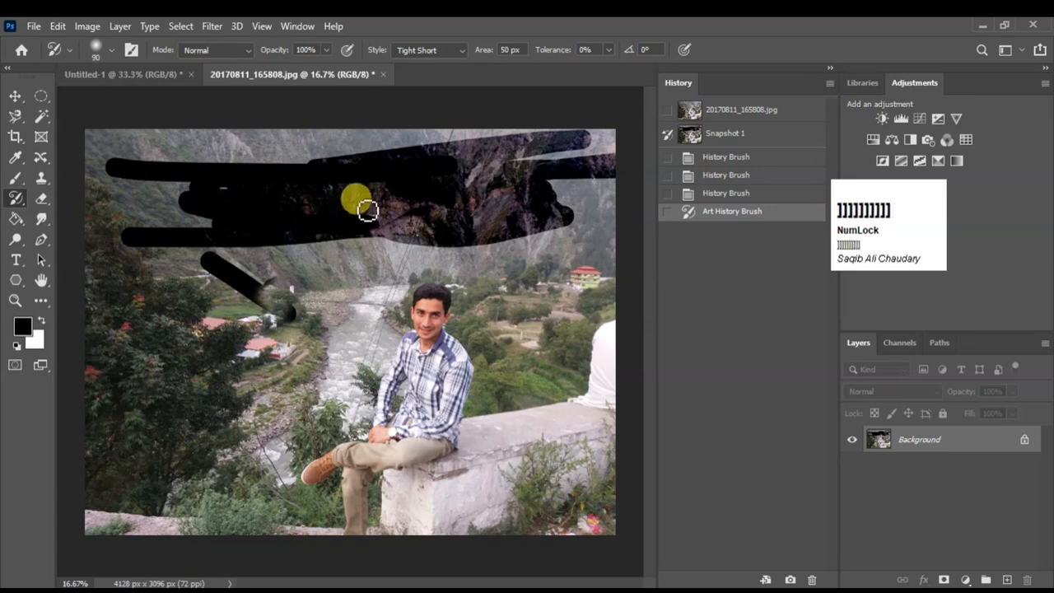
pyautogui.moveTo(362, 206)
pyautogui.mouseDown()
pyautogui.moveTo(455, 214)
pyautogui.moveTo(559, 199)
pyautogui.moveTo(559, 168)
pyautogui.moveTo(295, 200)
pyautogui.moveTo(118, 187)
pyautogui.moveTo(559, 167)
pyautogui.moveTo(515, 177)
pyautogui.moveTo(256, 171)
pyautogui.moveTo(177, 194)
pyautogui.moveTo(216, 227)
pyautogui.moveTo(318, 245)
pyautogui.moveTo(290, 267)
pyautogui.moveTo(177, 273)
pyautogui.moveTo(156, 244)
pyautogui.moveTo(259, 255)
pyautogui.mouseUp()
# - Choose a textured dry media brush and paint rough black strokes across the trees and valley at size 175
pyautogui.rightClick(283, 245)
pyautogui.scroll(-1, 374, 424)
pyautogui.scroll(-4, 375, 424)
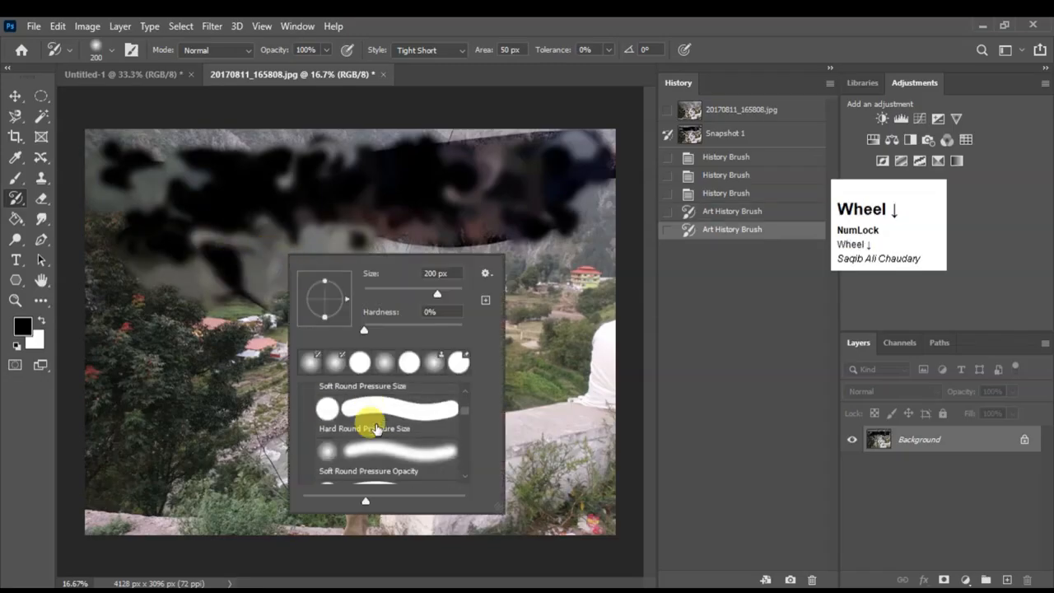
pyautogui.scroll(-1, 379, 437)
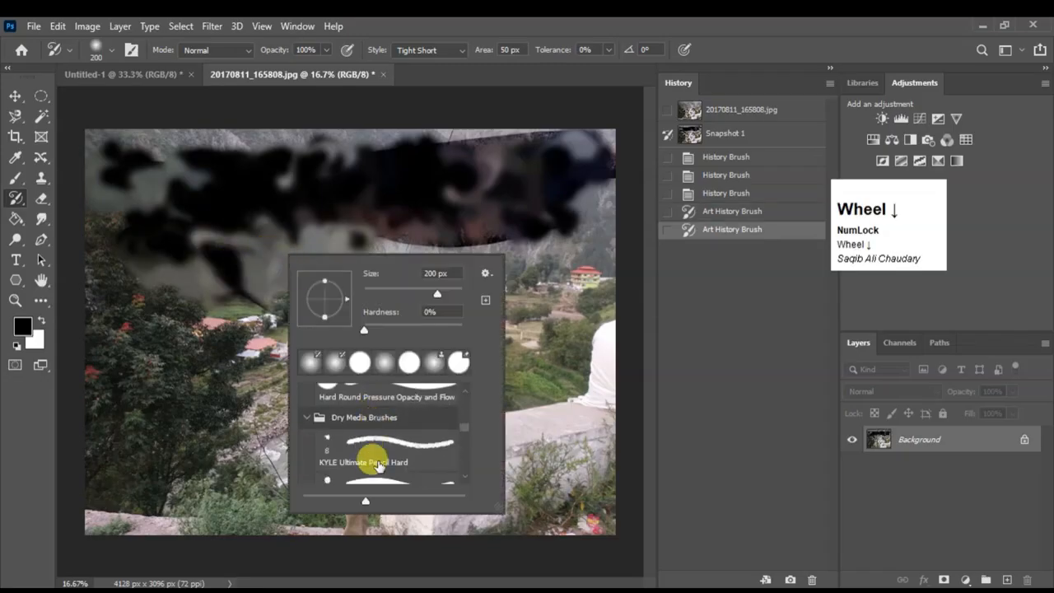
pyautogui.click(369, 441)
pyautogui.moveTo(199, 169); pyautogui.dragTo(285, 161)
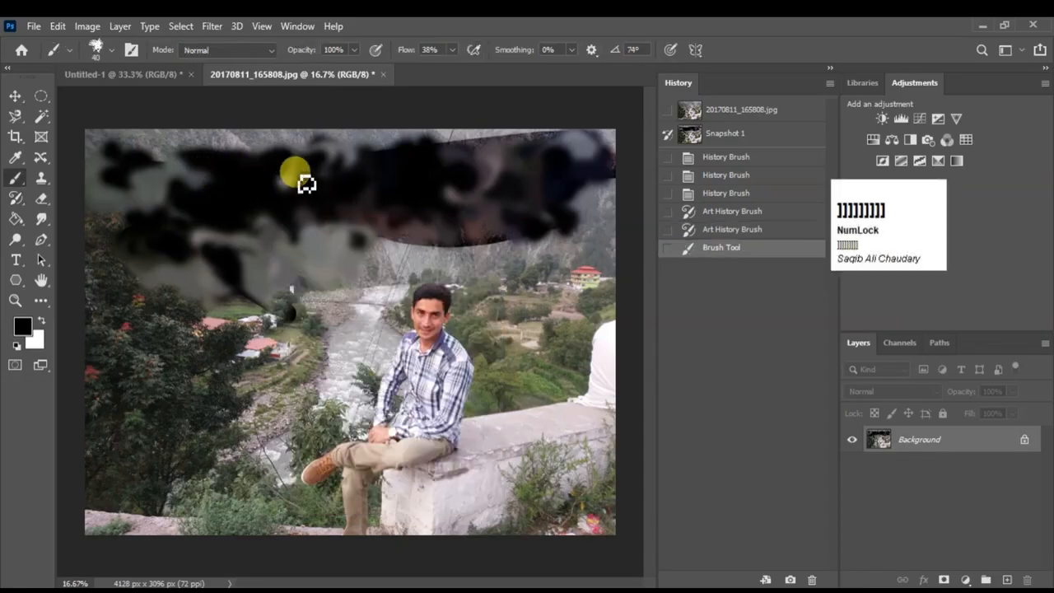
pyautogui.moveTo(286, 162)
pyautogui.mouseDown()
pyautogui.moveTo(350, 188)
pyautogui.moveTo(412, 251)
pyautogui.moveTo(305, 297)
pyautogui.moveTo(208, 377)
pyautogui.moveTo(264, 383)
pyautogui.moveTo(218, 371)
pyautogui.moveTo(353, 313)
pyautogui.moveTo(649, 226)
pyautogui.moveTo(216, 265)
pyautogui.moveTo(205, 254)
pyautogui.moveTo(566, 255)
pyautogui.moveTo(190, 264)
pyautogui.moveTo(156, 350)
pyautogui.moveTo(173, 381)
pyautogui.moveTo(205, 271)
pyautogui.moveTo(182, 359)
pyautogui.moveTo(165, 216)
pyautogui.moveTo(170, 355)
pyautogui.moveTo(149, 387)
pyautogui.moveTo(100, 180)
pyautogui.moveTo(99, 404)
pyautogui.moveTo(198, 324)
pyautogui.moveTo(172, 321)
pyautogui.mouseUp()
# - Paint above the man with an enlarged Kyle's Ultimate Pastel Palooza brush, and try the Art History Brush in Saturation mode
pyautogui.rightClick(204, 294)
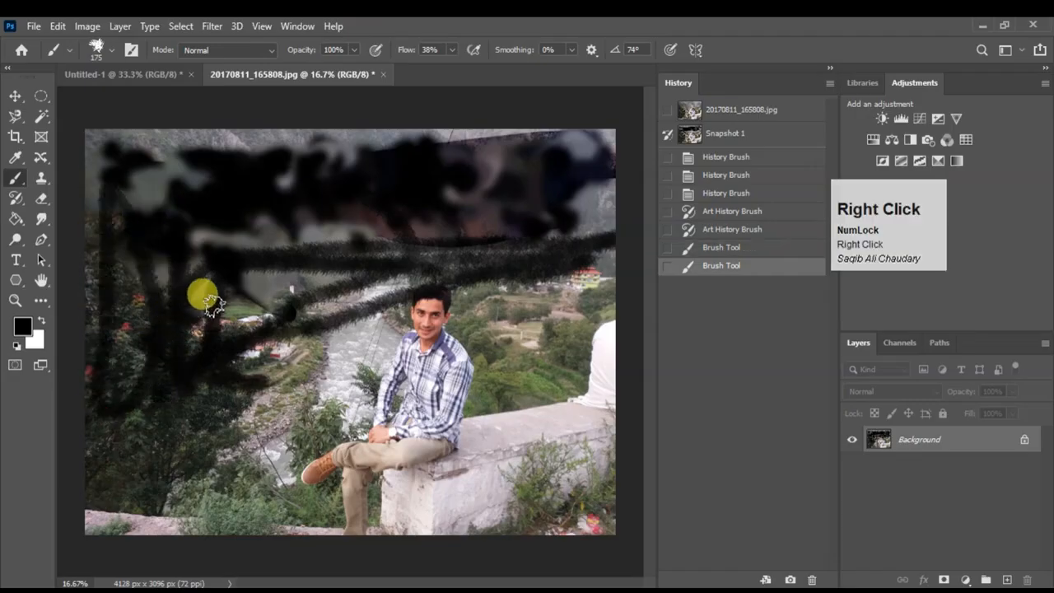
pyautogui.scroll(-4, 292, 495)
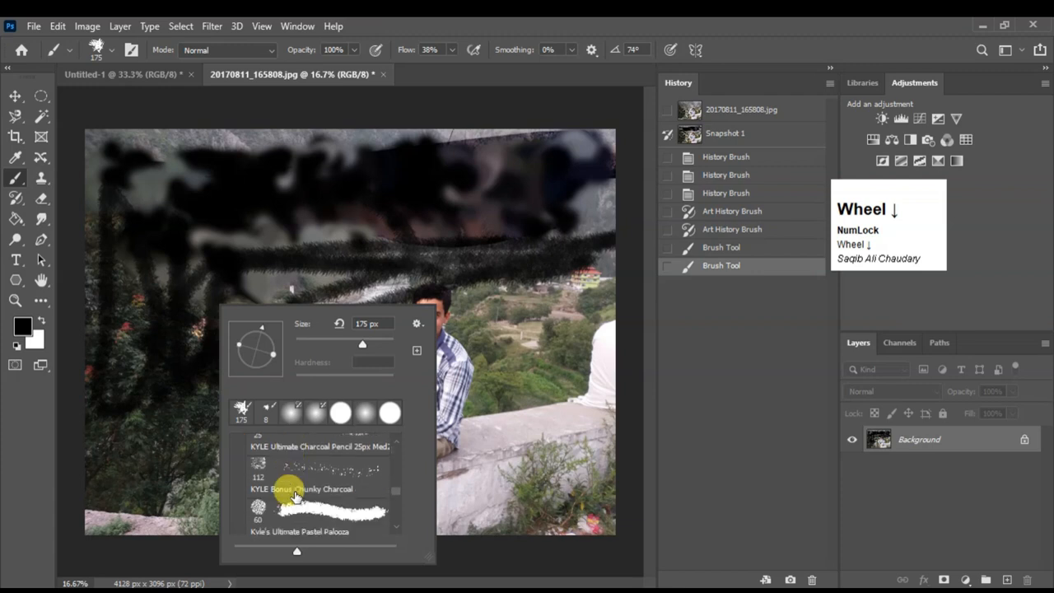
pyautogui.click(295, 491)
pyautogui.click(473, 245)
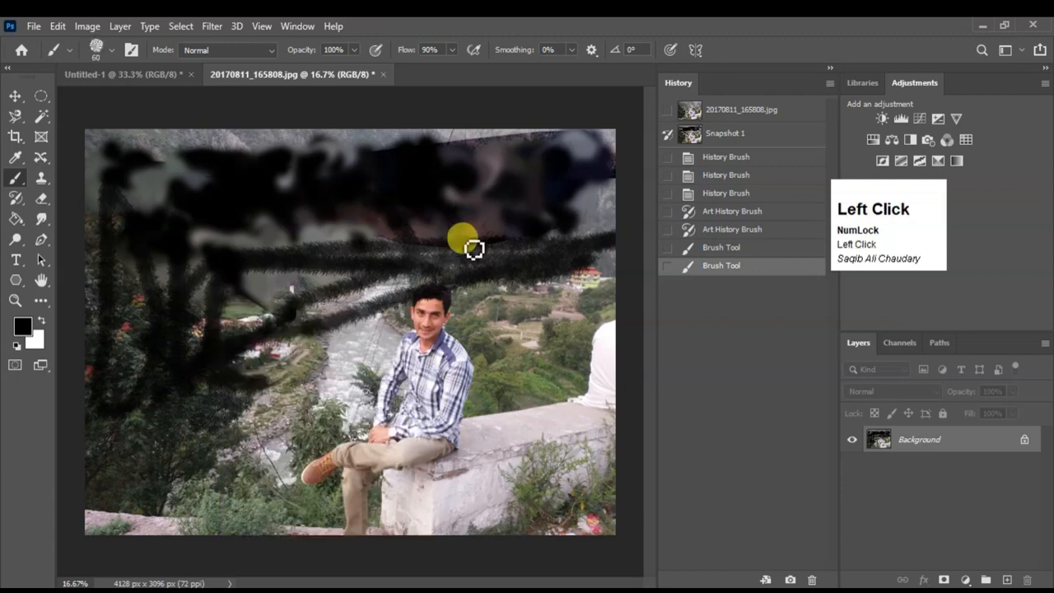
pyautogui.press(']')
pyautogui.press(']')
pyautogui.moveTo(455, 227)
pyautogui.mouseDown()
pyautogui.moveTo(536, 223)
pyautogui.moveTo(301, 225)
pyautogui.moveTo(546, 228)
pyautogui.moveTo(339, 325)
pyautogui.moveTo(260, 322)
pyautogui.moveTo(783, 330)
pyautogui.moveTo(253, 343)
pyautogui.moveTo(272, 277)
pyautogui.moveTo(184, 280)
pyautogui.moveTo(405, 308)
pyautogui.mouseUp()
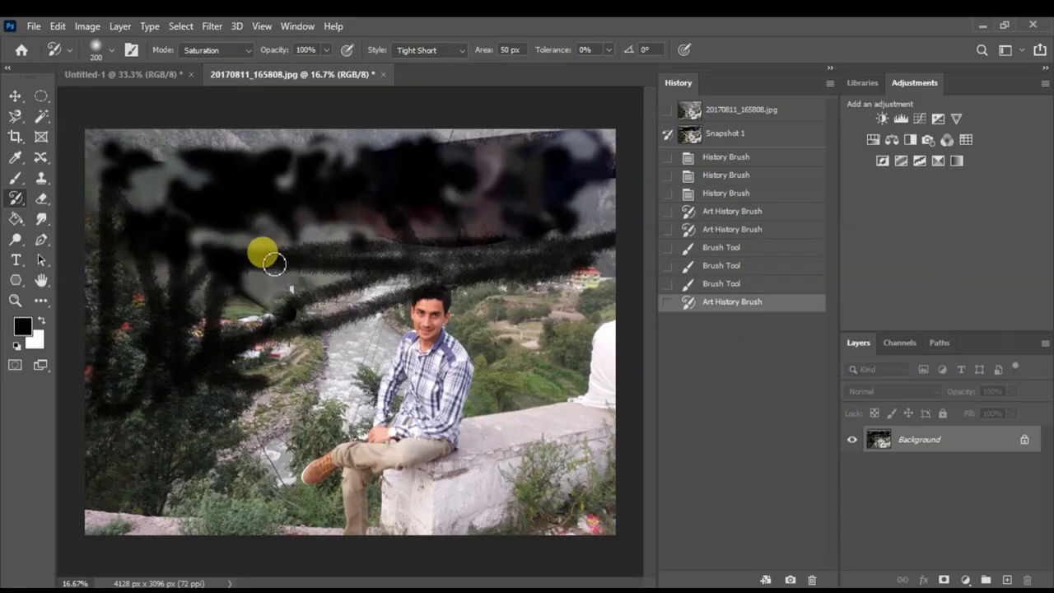
# - Switch to the History Brush and undo the latest History Brush and Art History Brush strokes
pyautogui.rightClick(21, 202)
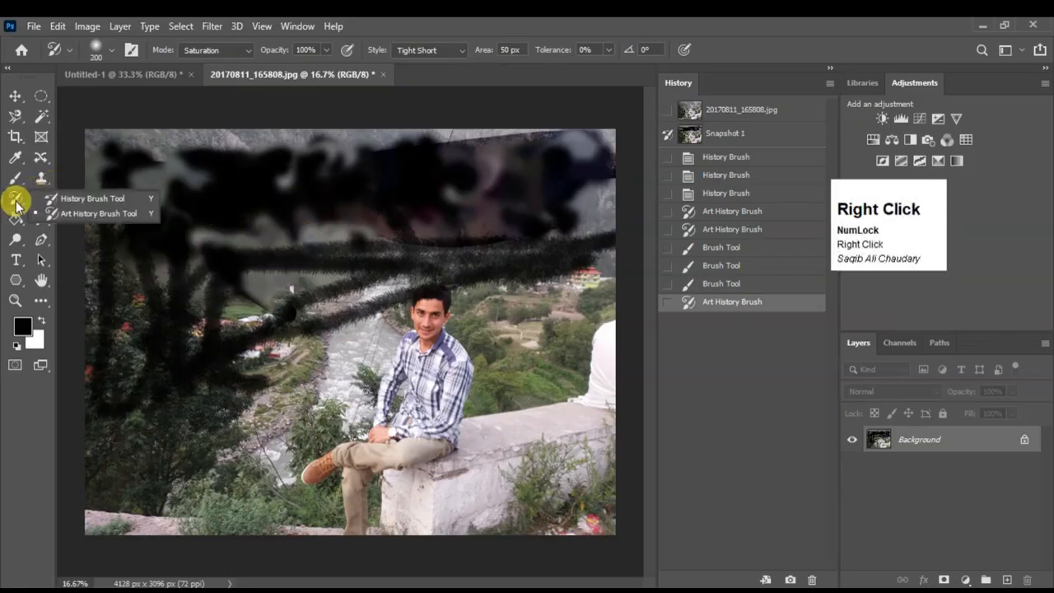
pyautogui.click(82, 198)
pyautogui.hotkey('ctrl', 'shift', 'z')
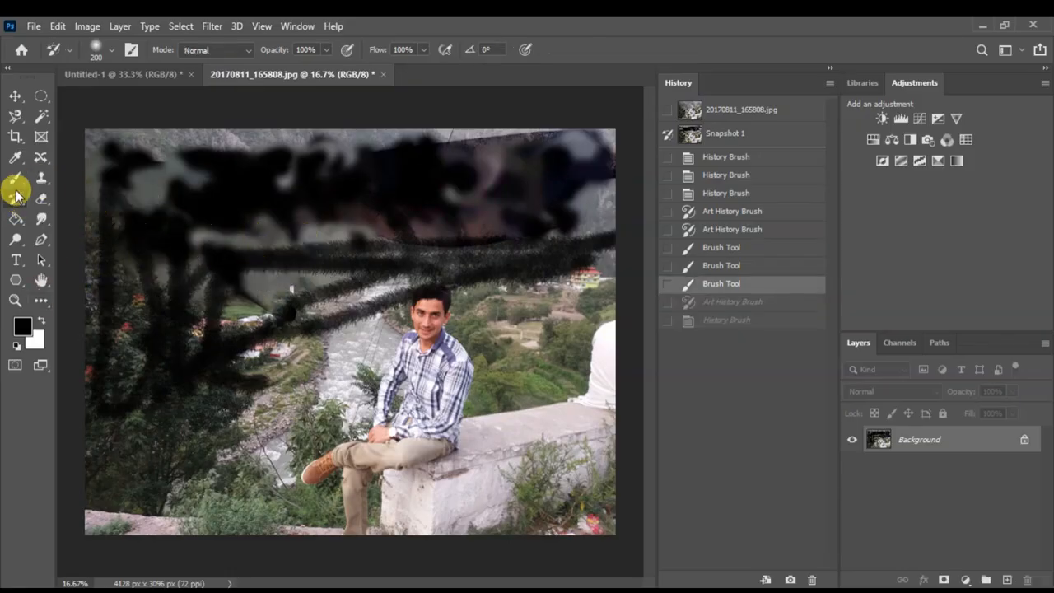